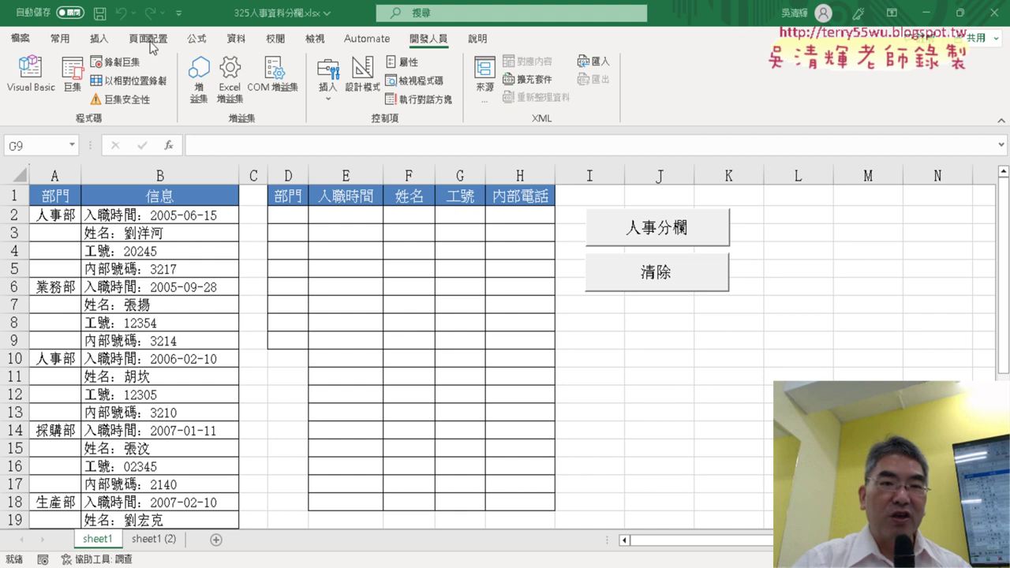
# Cancel a new macro recording and select the output area E2:H10.
pyautogui.click(128, 63)
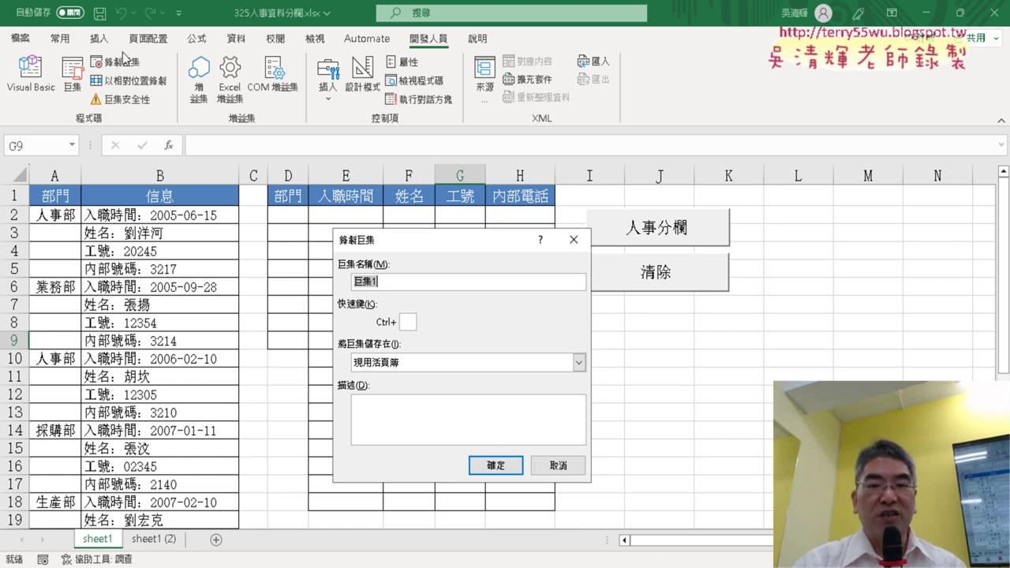
pyautogui.click(573, 466)
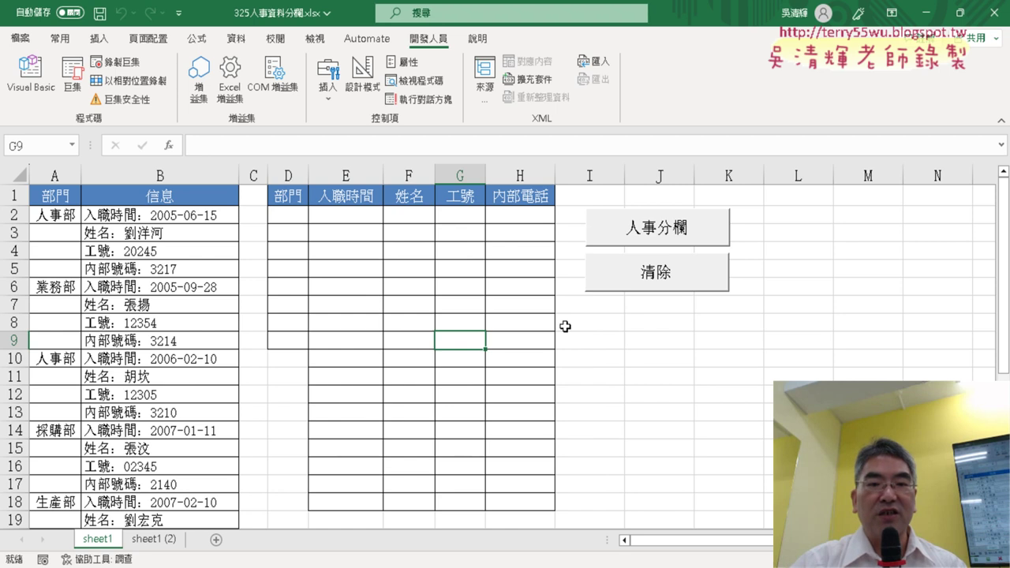
pyautogui.moveTo(341, 217); pyautogui.dragTo(513, 355)
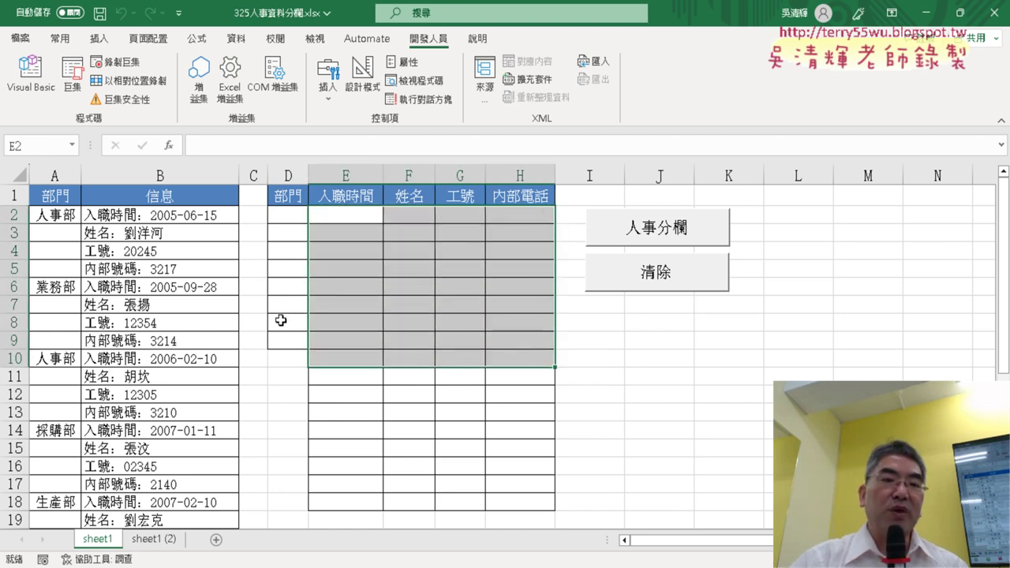
# Open the 人事分欄 button's assigned macro code through Assign Macro and Edit.
pyautogui.rightClick(631, 236)
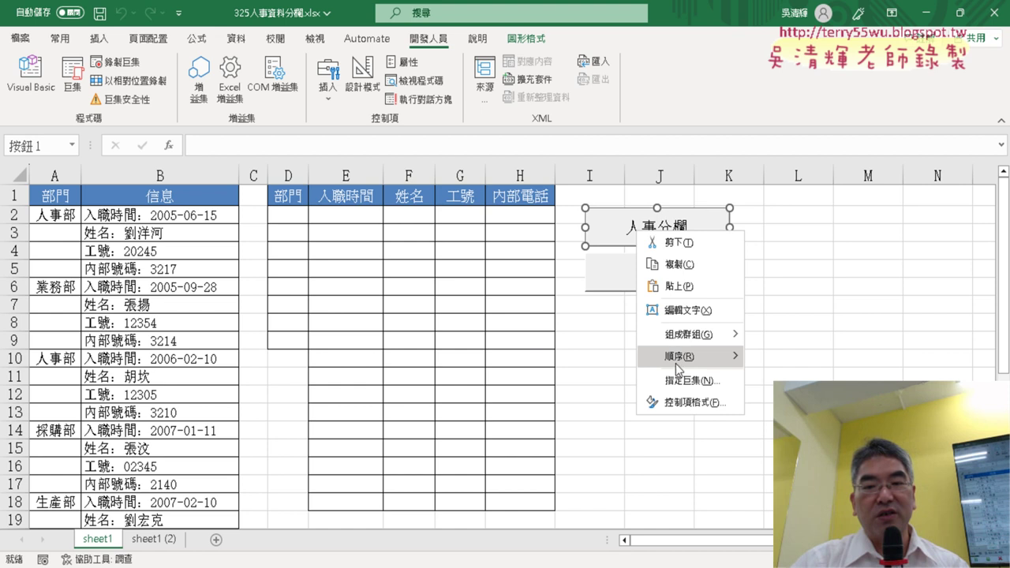
pyautogui.click(687, 373)
pyautogui.click(792, 258)
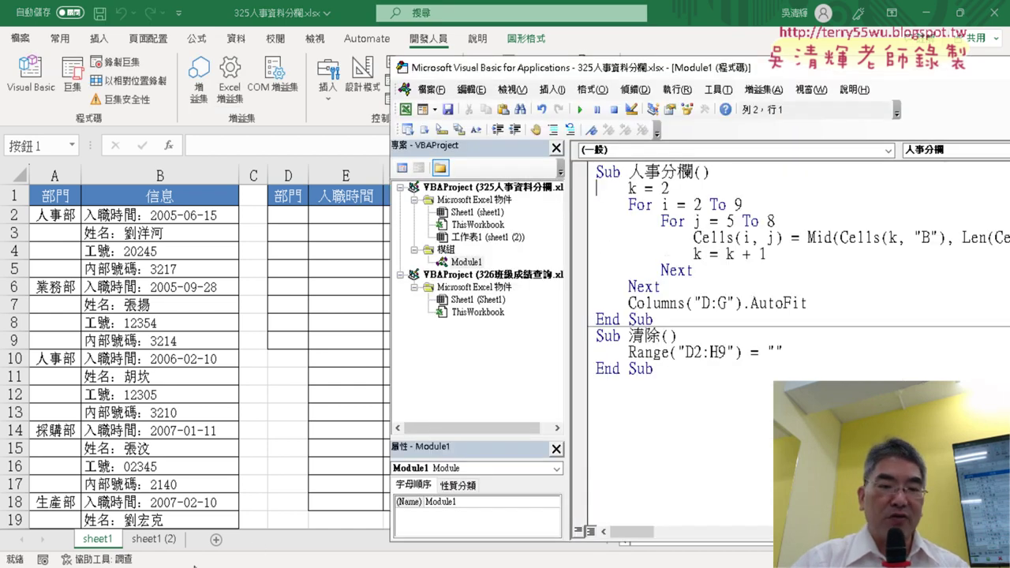
# In the Google Doc, scroll up to 解法一 and select Sub 人事分欄() through End Sub.
pyautogui.hotkey('alt', 'Tab')
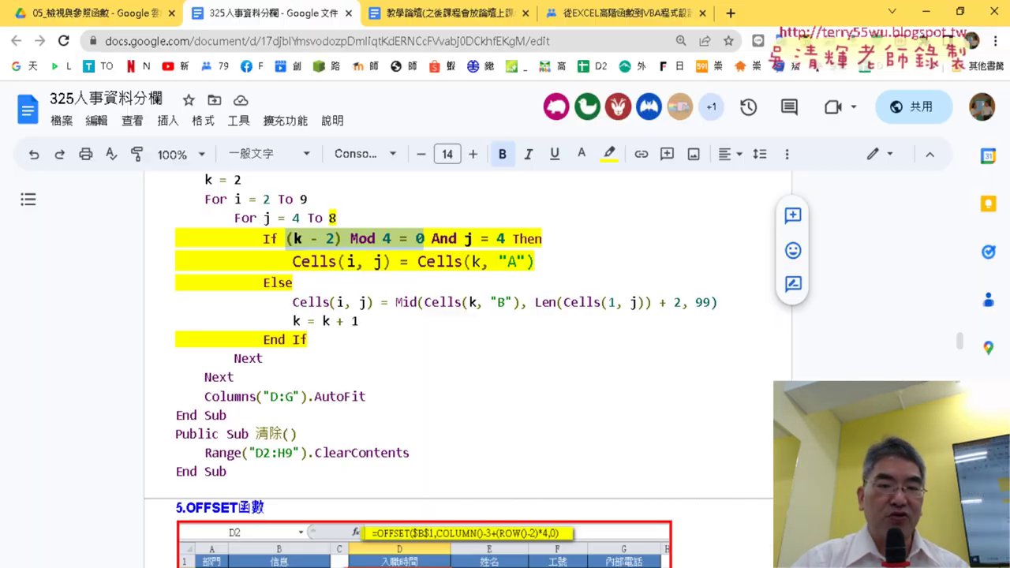
pyautogui.scroll(5, 332, 407)
pyautogui.scroll(5, 333, 406)
pyautogui.scroll(5, 335, 405)
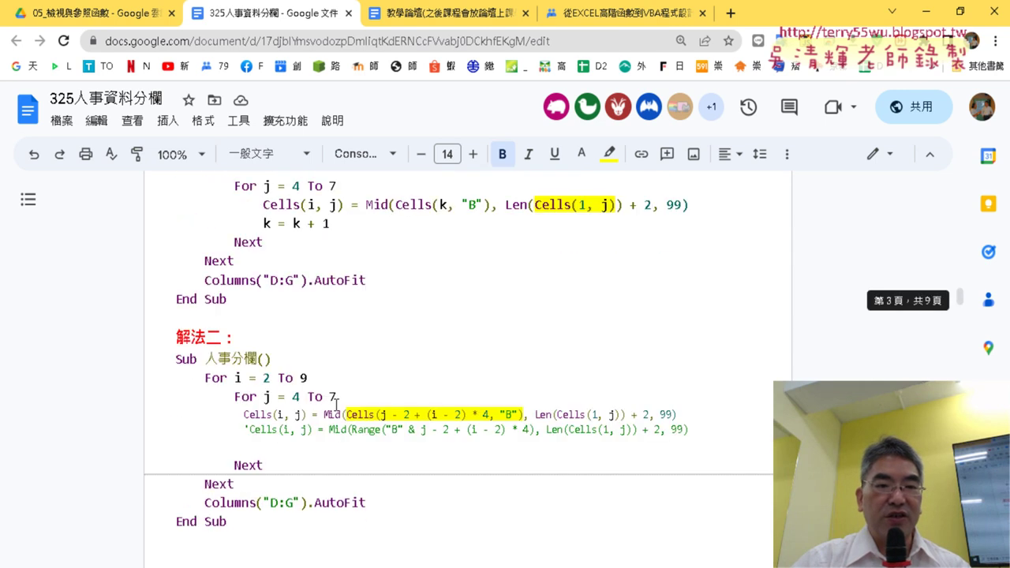
pyautogui.scroll(3, 337, 404)
pyautogui.moveTo(229, 456); pyautogui.dragTo(165, 289)
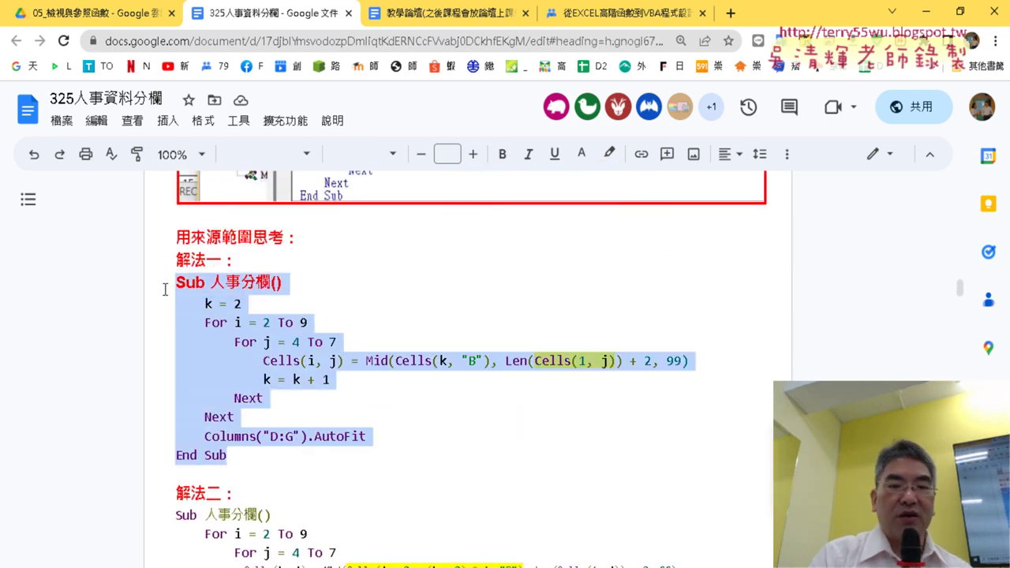
pyautogui.hotkey('alt', 'Tab')
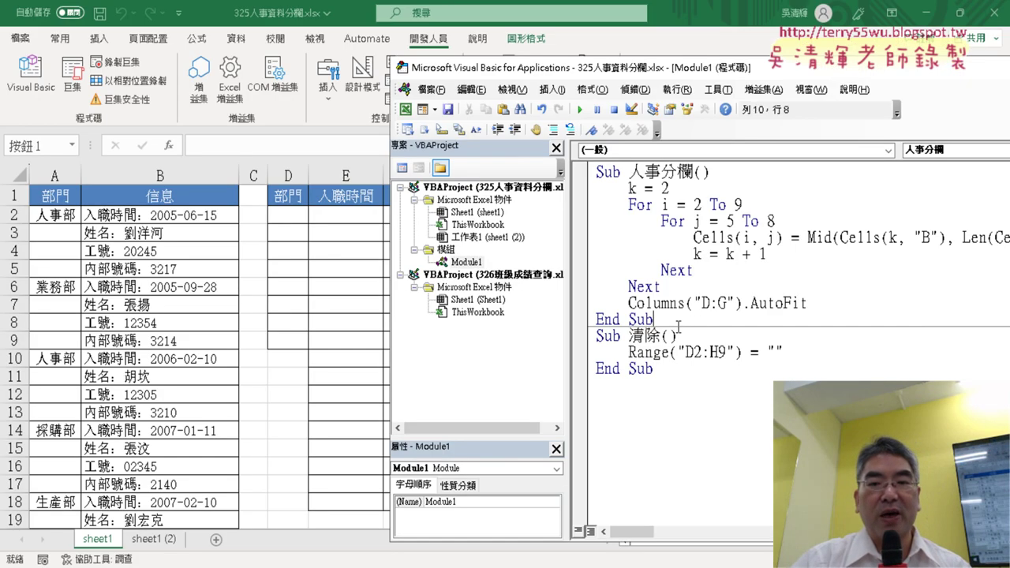
# Change the inner loop in 人事分欄 from For j = 4 To 7 to For j = 5 To 8.
pyautogui.moveTo(653, 319); pyautogui.dragTo(584, 173)
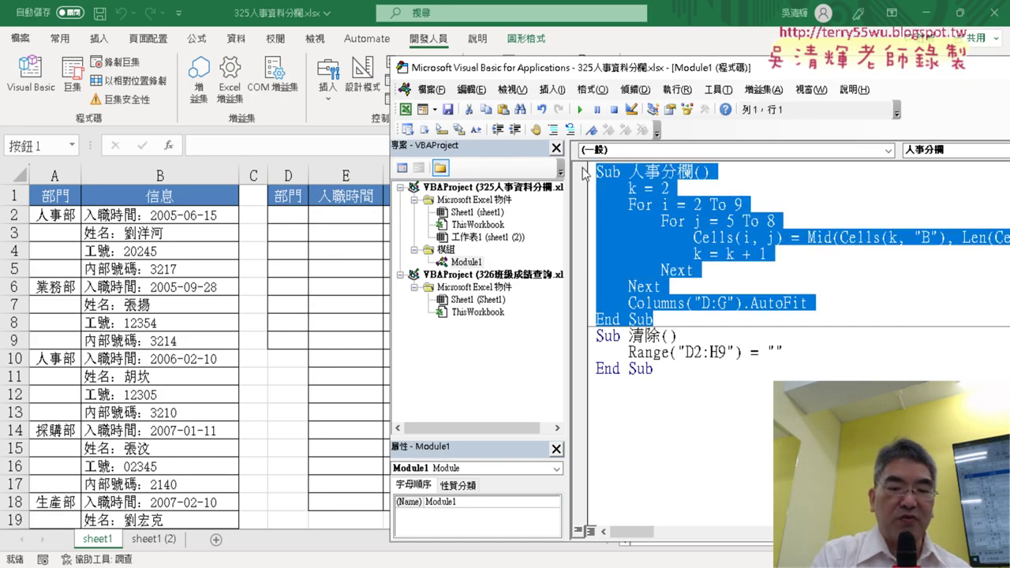
pyautogui.doubleClick(732, 222)
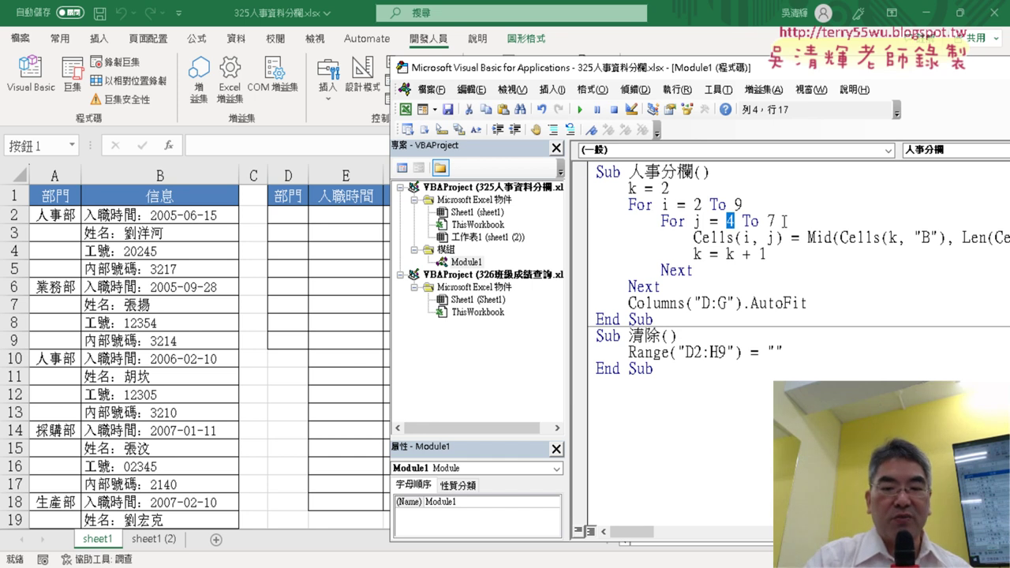
pyautogui.write('5')
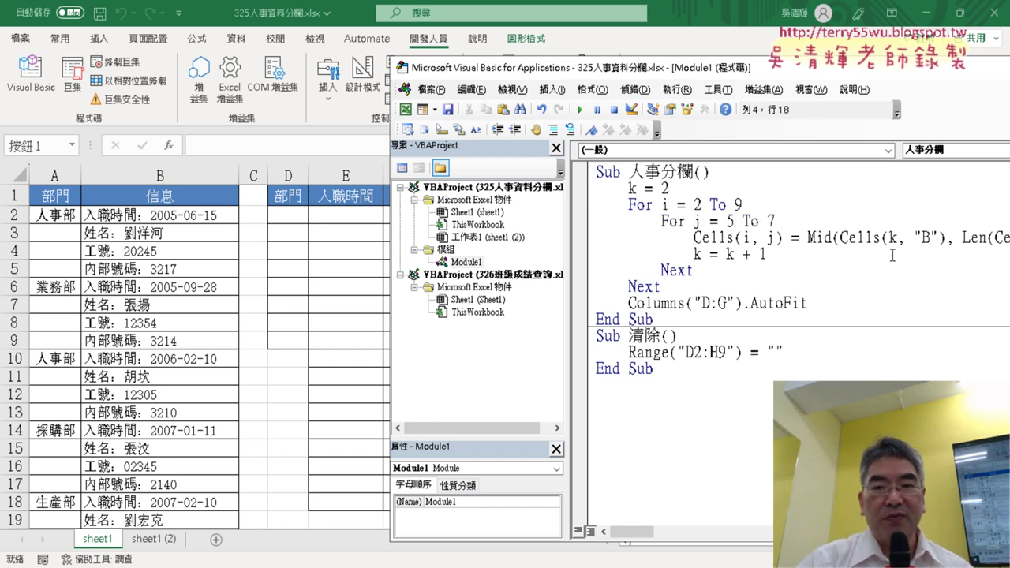
pyautogui.moveTo(787, 222); pyautogui.dragTo(770, 210)
pyautogui.click(772, 223)
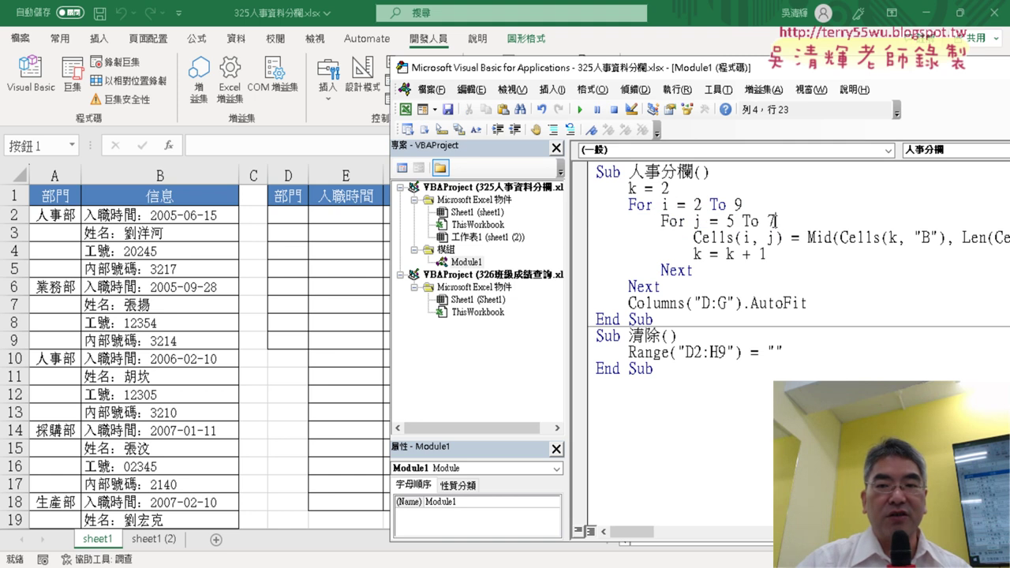
pyautogui.doubleClick(774, 223)
pyautogui.write('8')
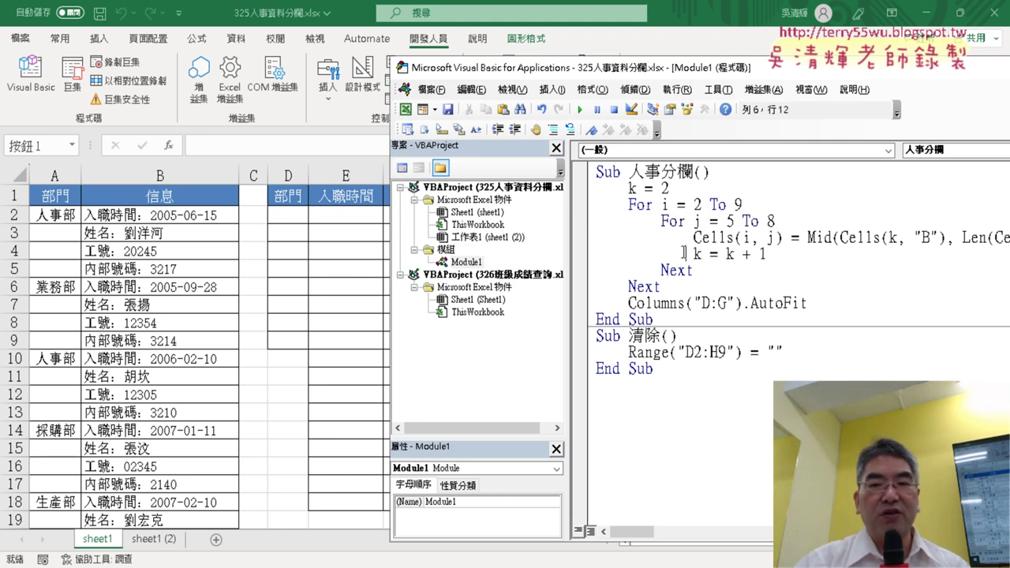
# Run 人事分欄 and check the filled columns E–H behind the editor.
pyautogui.click(579, 110)
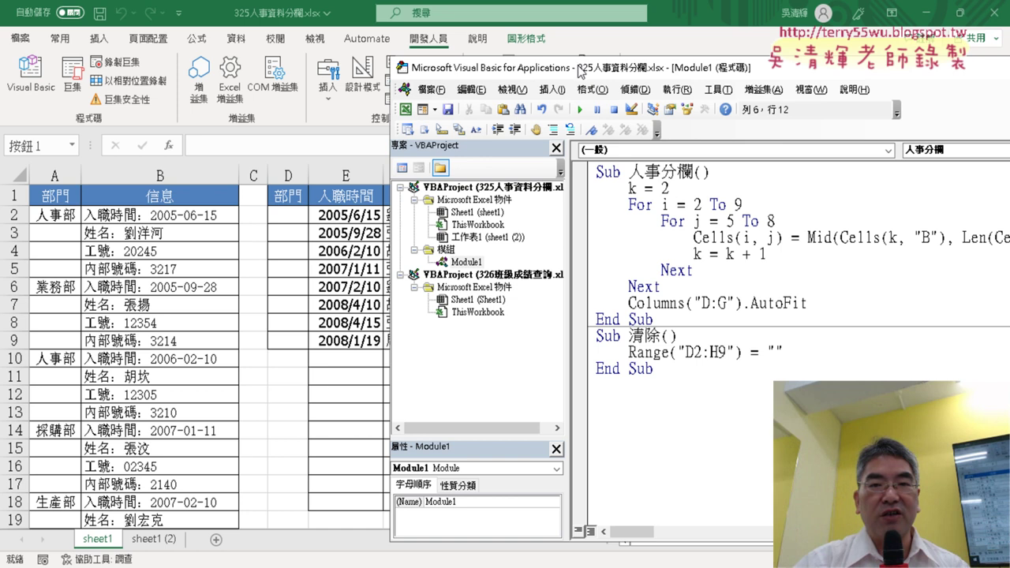
pyautogui.moveTo(579, 72); pyautogui.dragTo(770, 79)
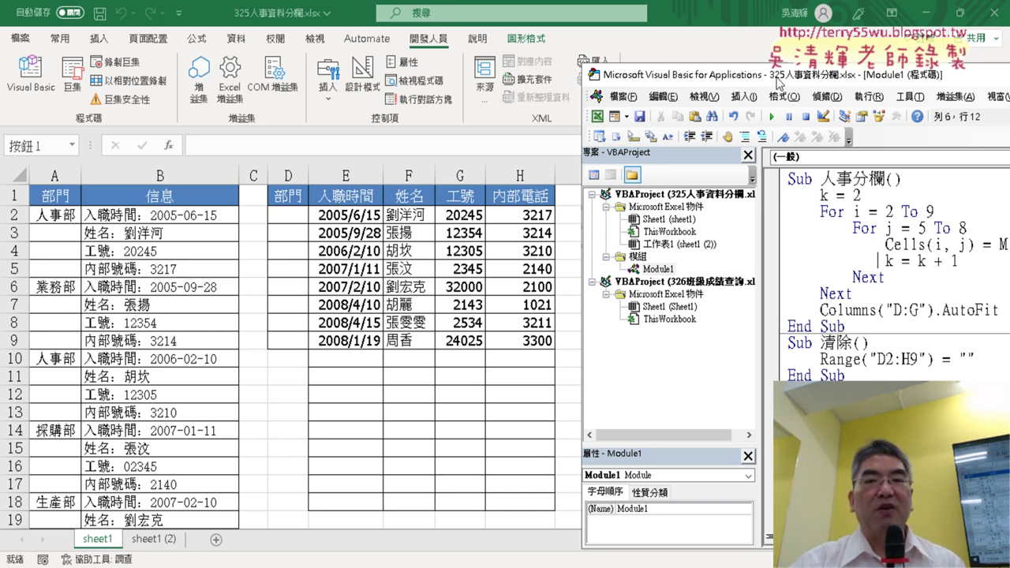
pyautogui.moveTo(776, 82); pyautogui.dragTo(494, 77)
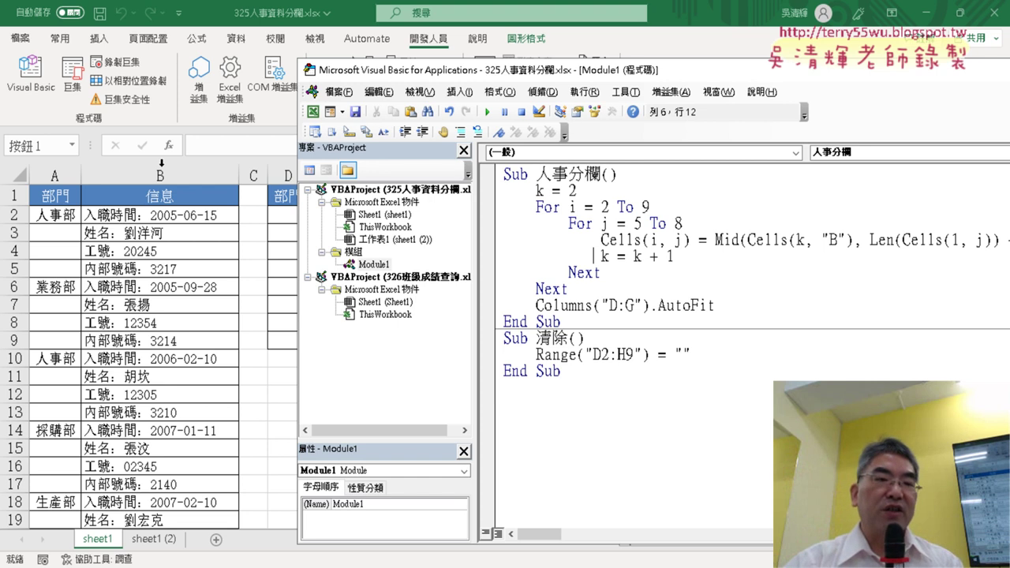
# Start recording a macro, replacing the default name with 部門.
pyautogui.click(213, 287)
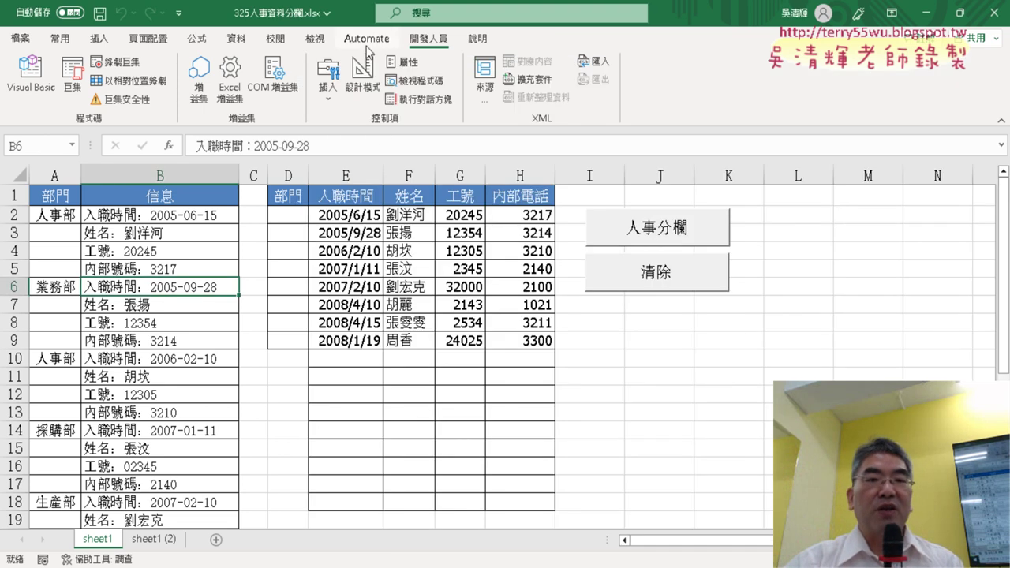
pyautogui.click(114, 62)
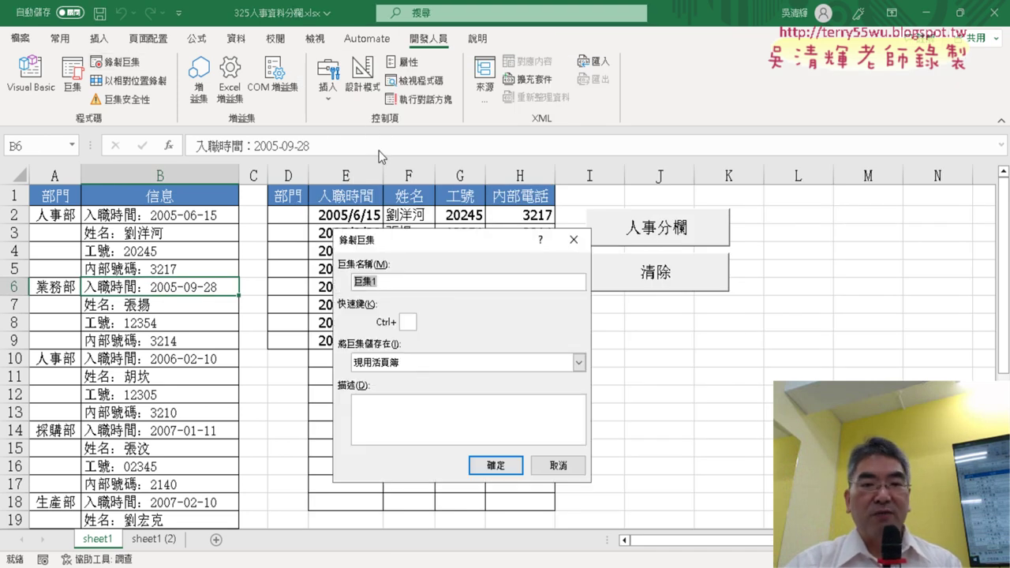
pyautogui.press('BackSpace')
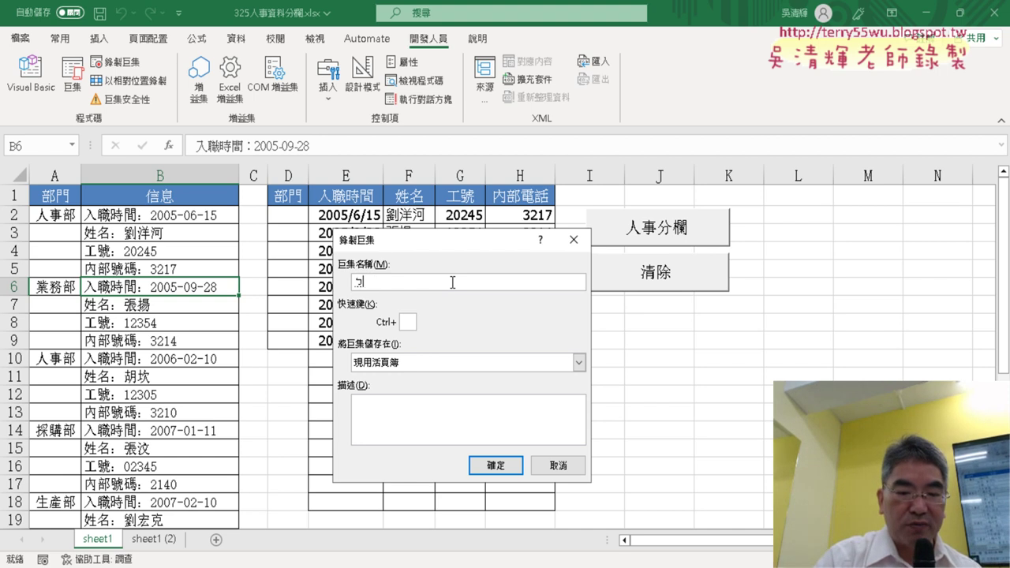
pyautogui.write('ㄖㄣ')
pyautogui.write('部')
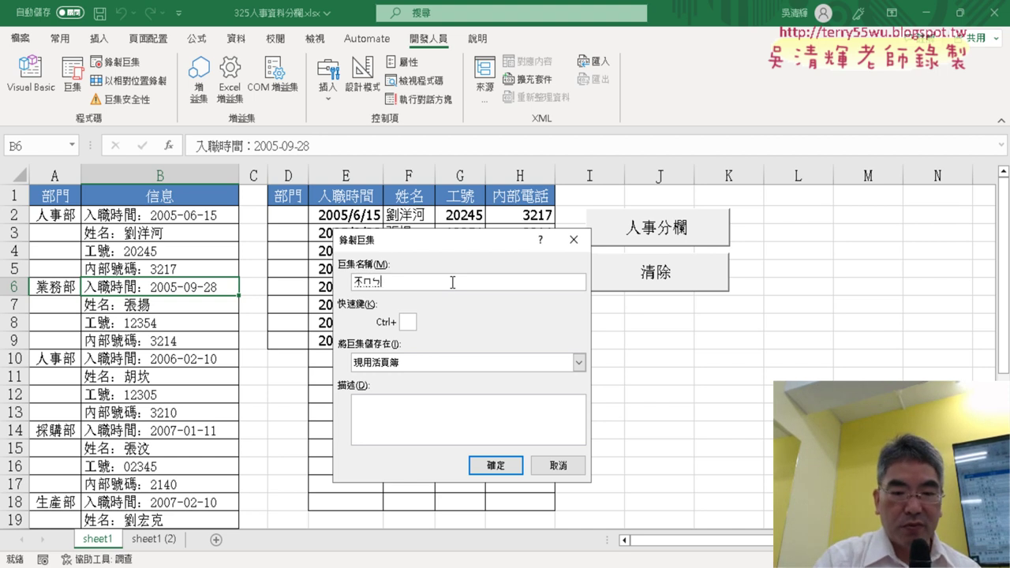
pyautogui.write('門')
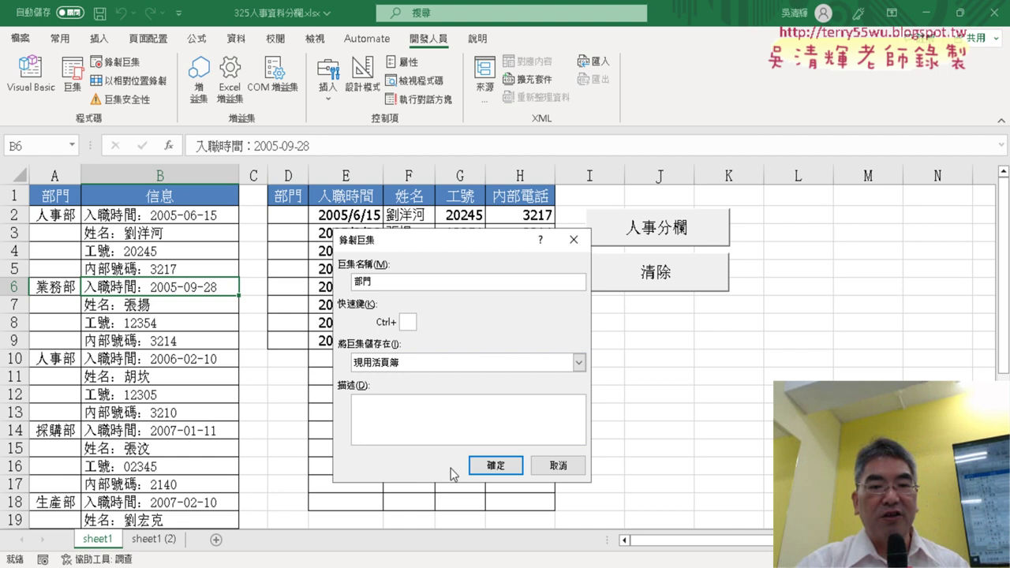
pyautogui.click(494, 467)
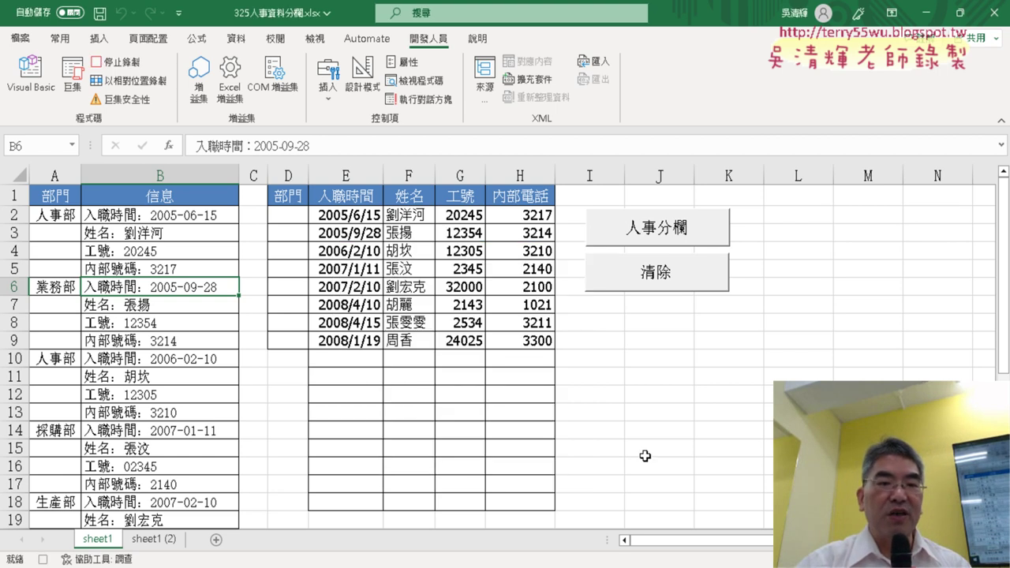
# Copy column A's department entries and paste them into column D.
pyautogui.click(58, 175)
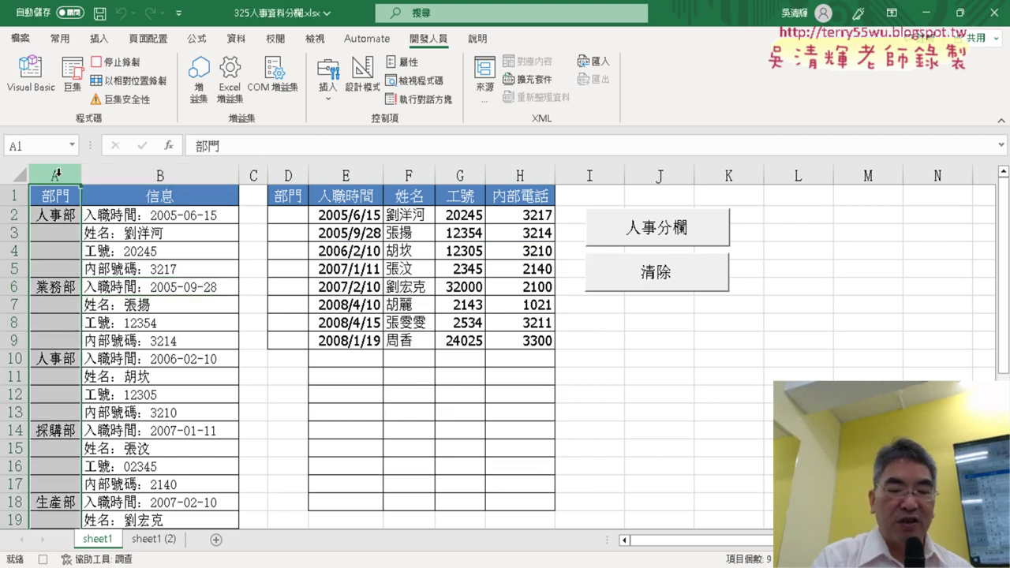
pyautogui.hotkey('ctrl', 'c')
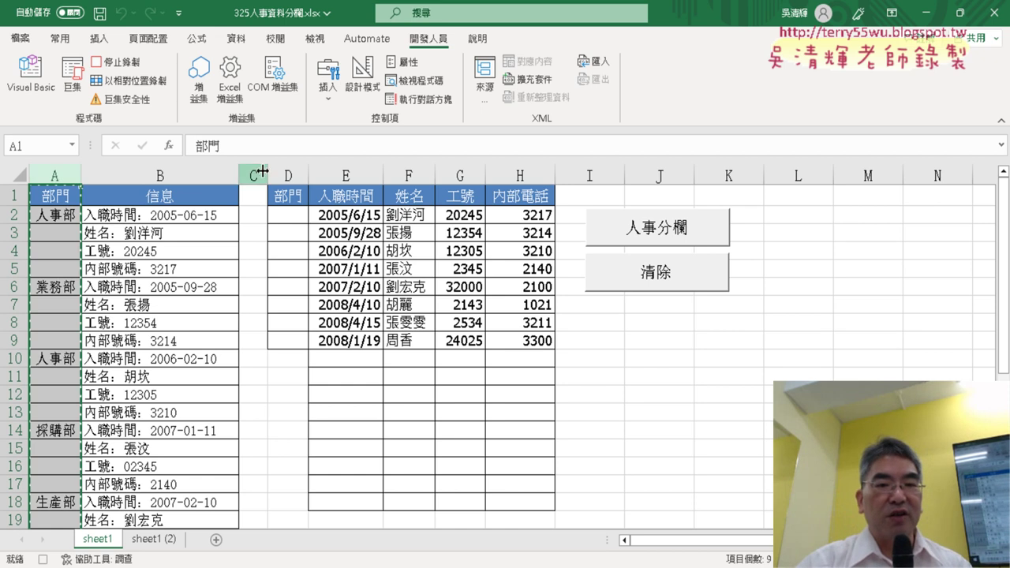
pyautogui.click(289, 175)
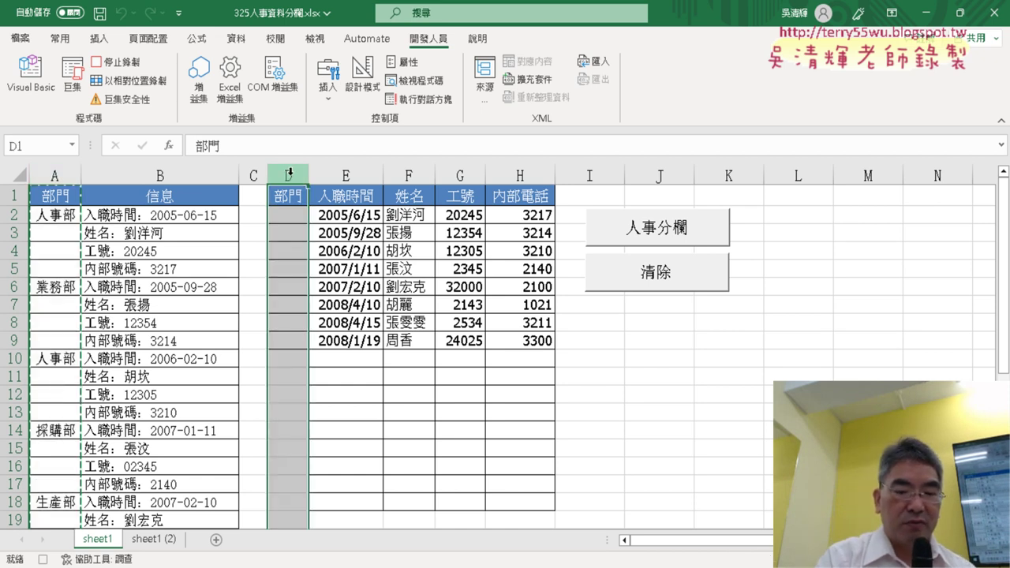
pyautogui.hotkey('ctrl', 'v')
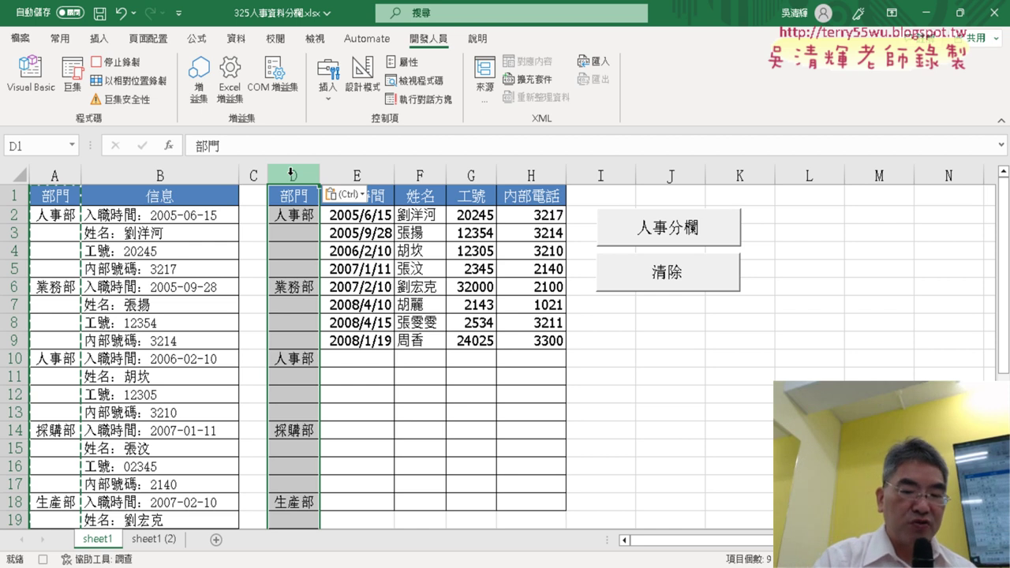
pyautogui.press('F5')
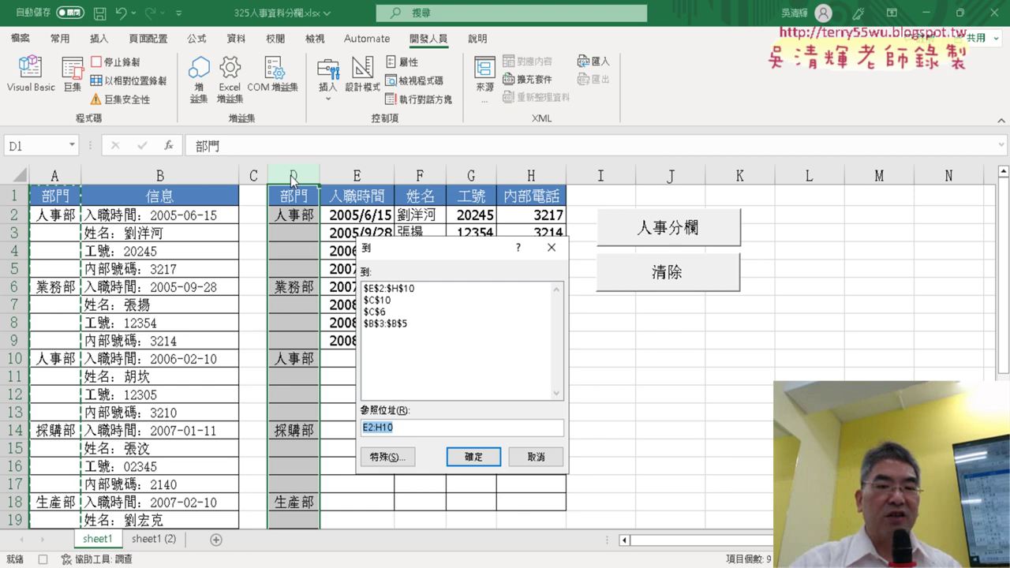
# Select column D's blank cells via Go To Special and delete them, shifting cells up.
pyautogui.click(386, 457)
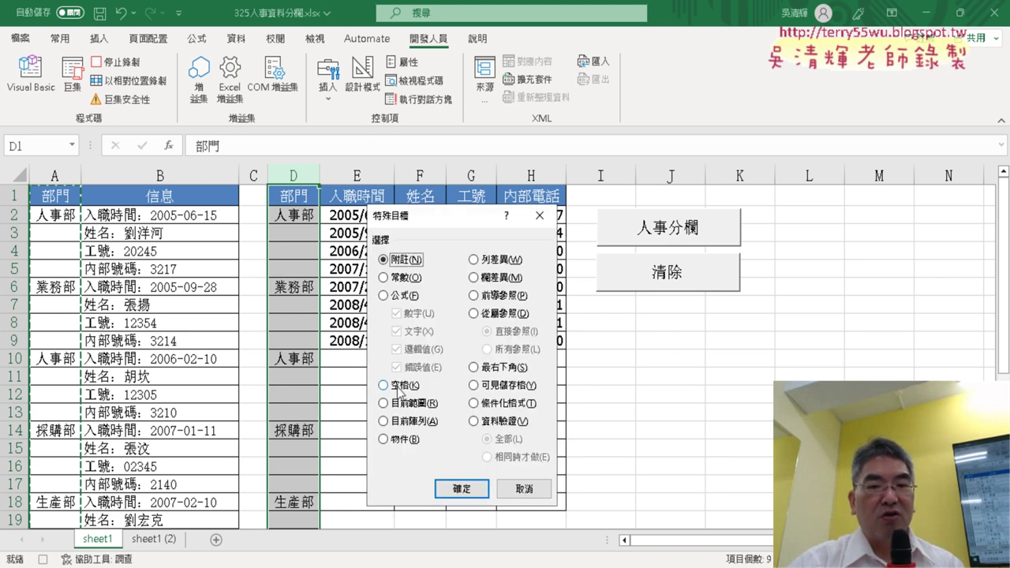
pyautogui.click(399, 386)
pyautogui.click(459, 490)
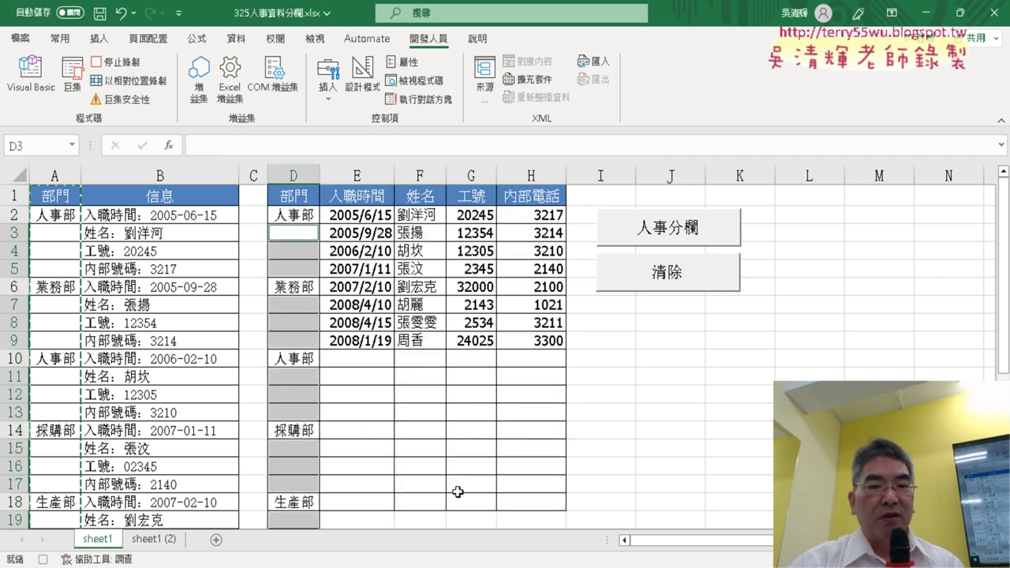
pyautogui.rightClick(300, 233)
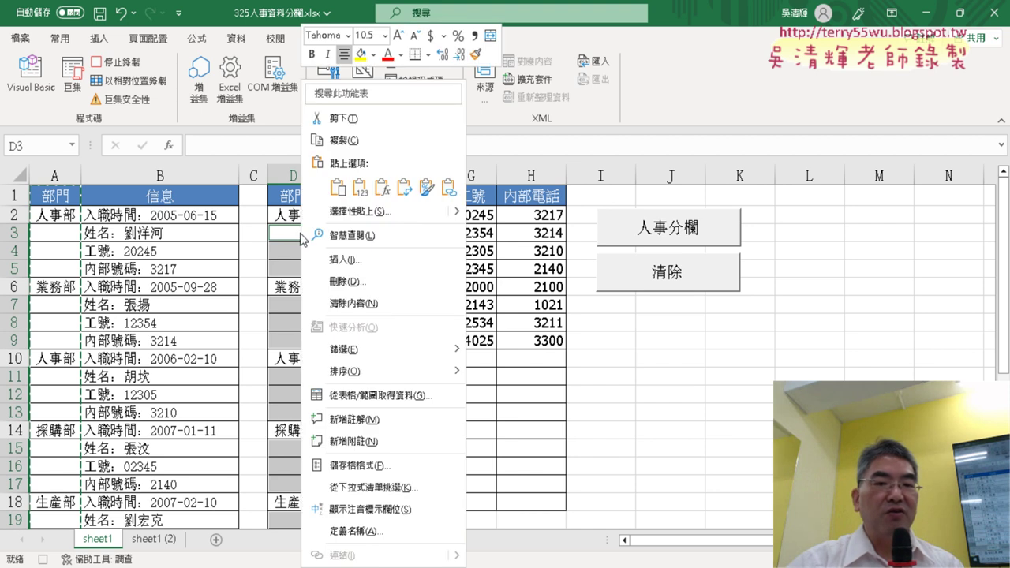
pyautogui.click(355, 289)
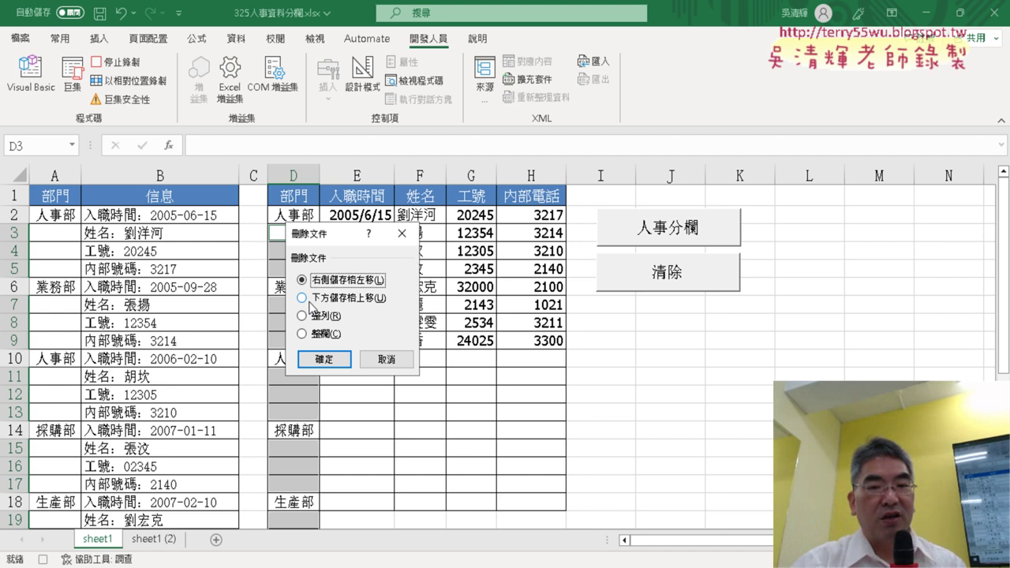
pyautogui.click(303, 299)
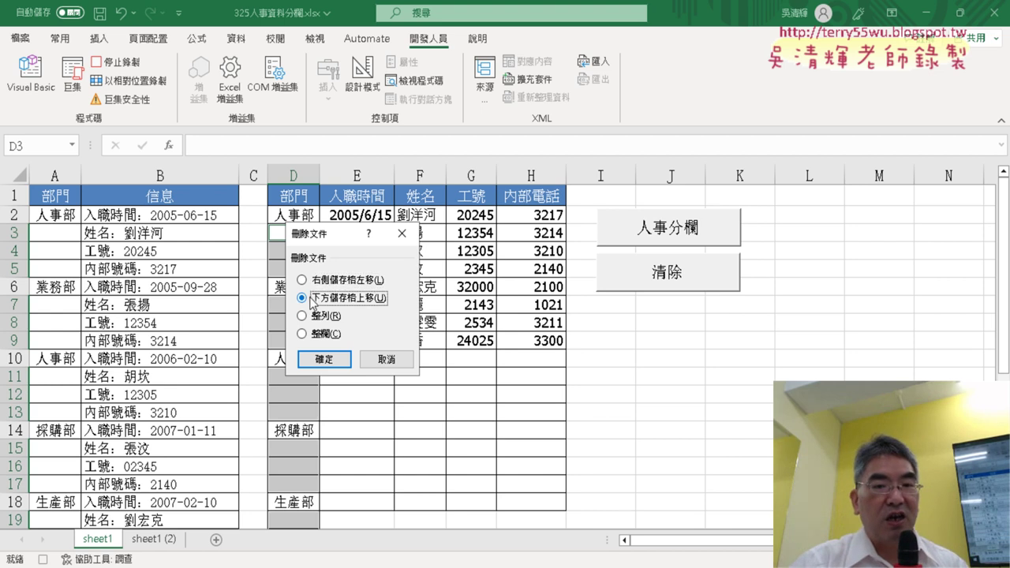
pyautogui.click(339, 356)
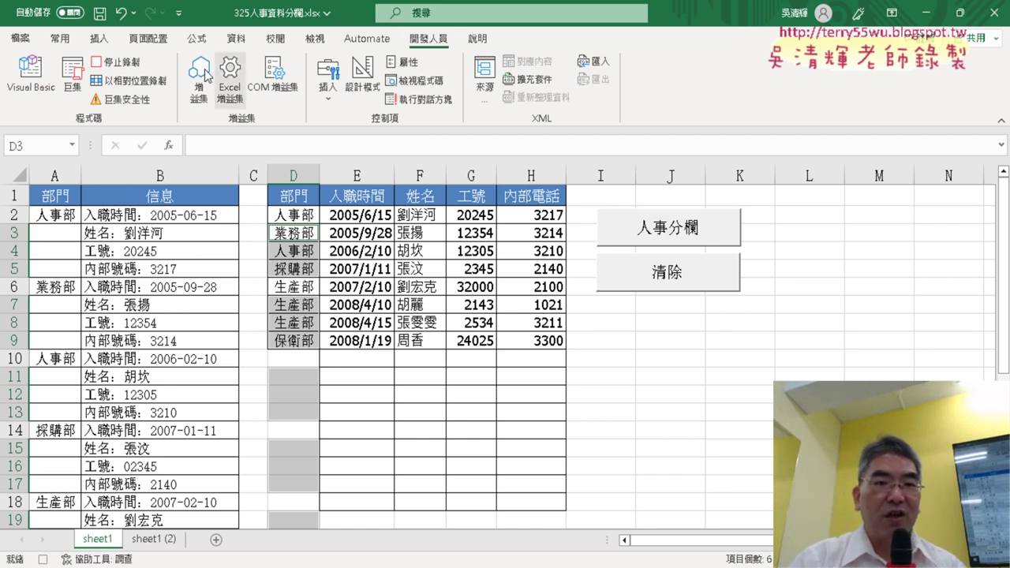
# Stop recording and open the 部門 macro's code from the Macros list.
pyautogui.click(120, 64)
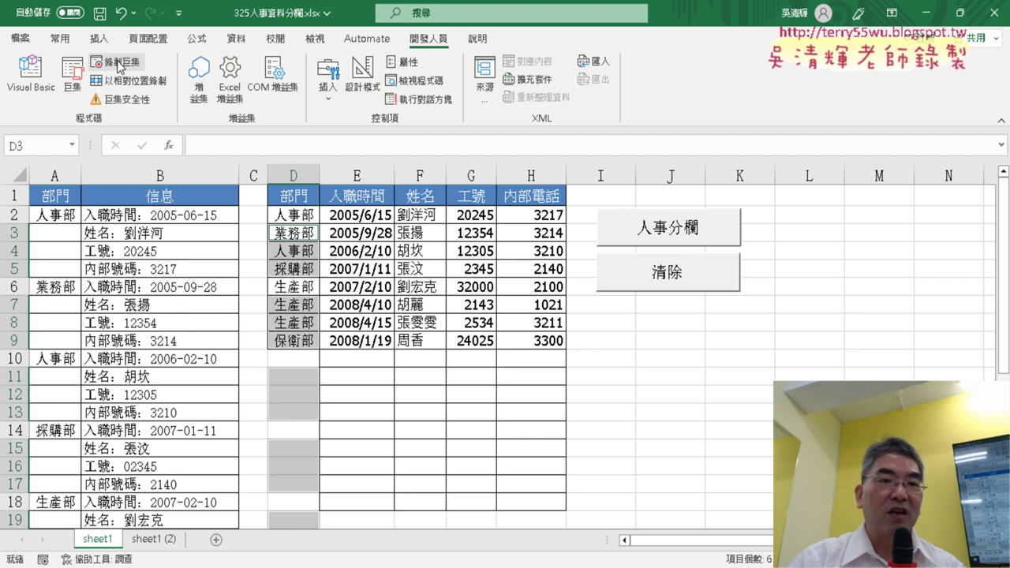
pyautogui.click(75, 83)
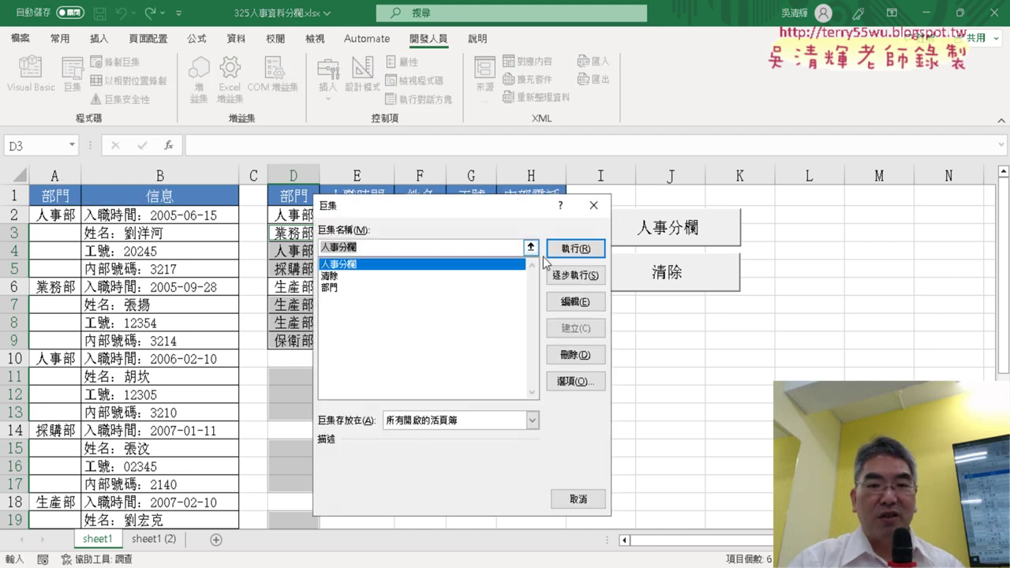
pyautogui.click(331, 287)
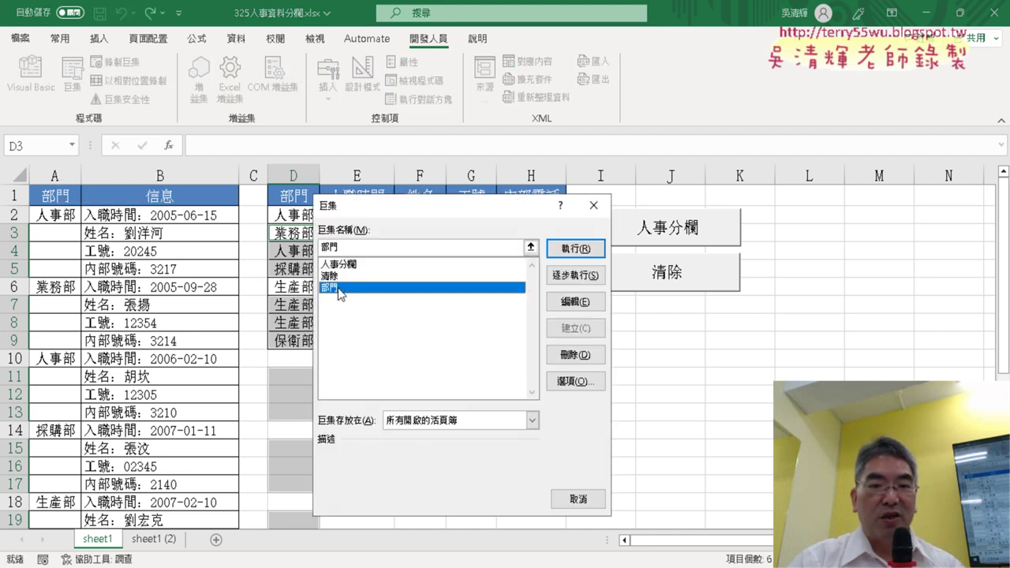
pyautogui.click(572, 302)
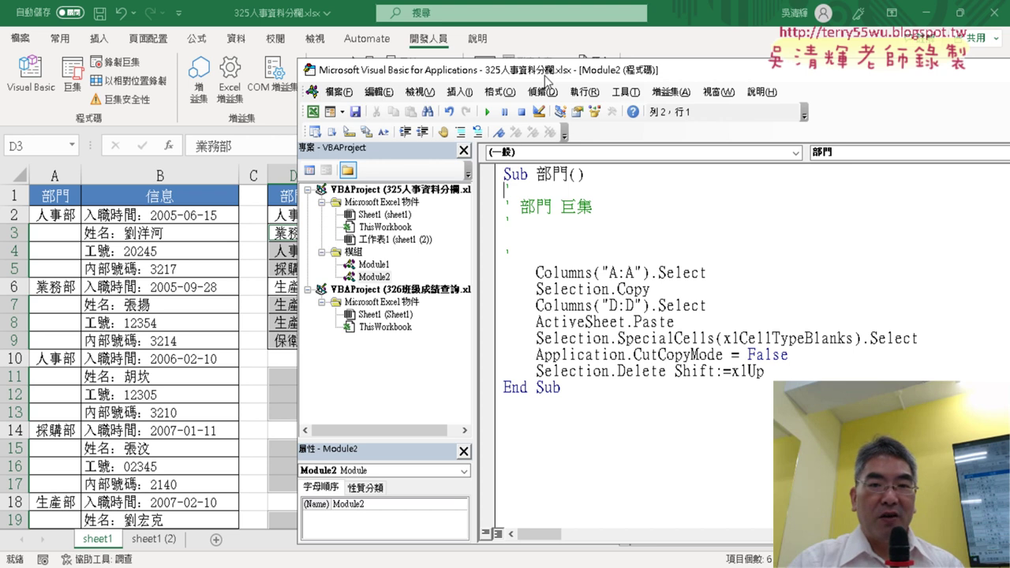
pyautogui.moveTo(544, 70); pyautogui.dragTo(680, 71)
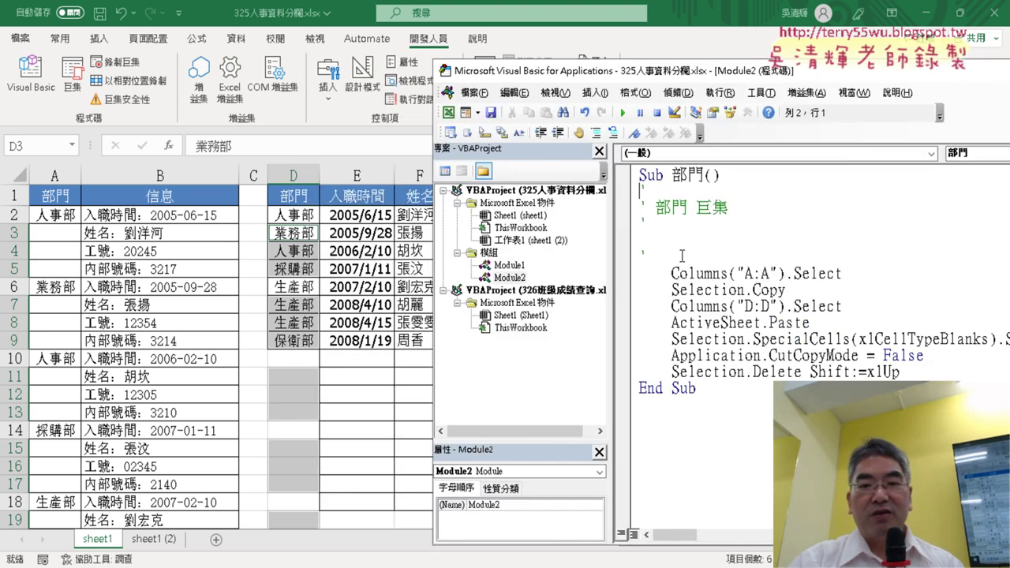
# Delete the comment lines and merge the select and copy lines into Columns("A:A").Copy.
pyautogui.moveTo(681, 255); pyautogui.dragTo(639, 187)
pyautogui.press('Delete')
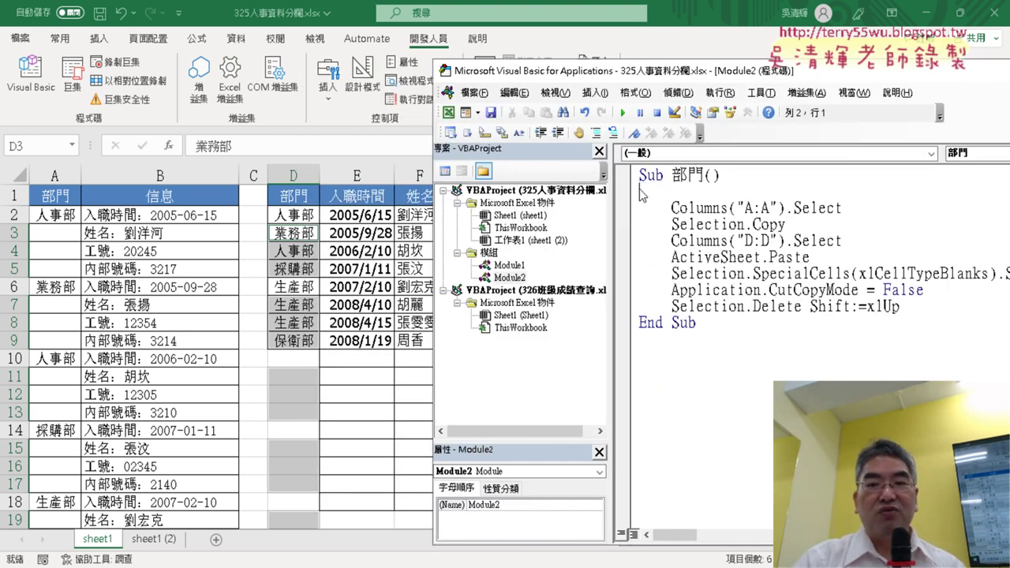
pyautogui.press('Tab')
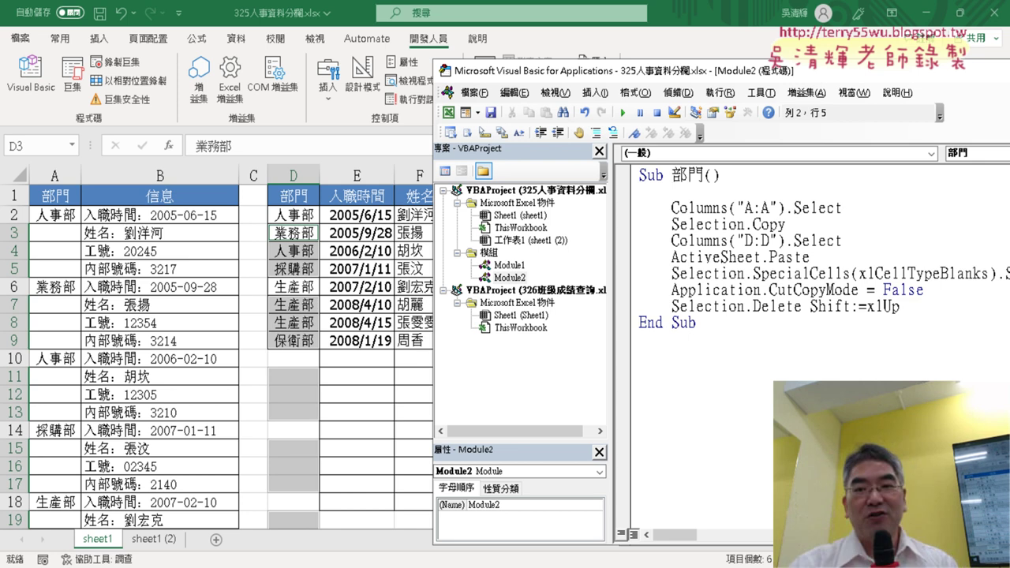
pyautogui.moveTo(846, 209); pyautogui.dragTo(671, 208)
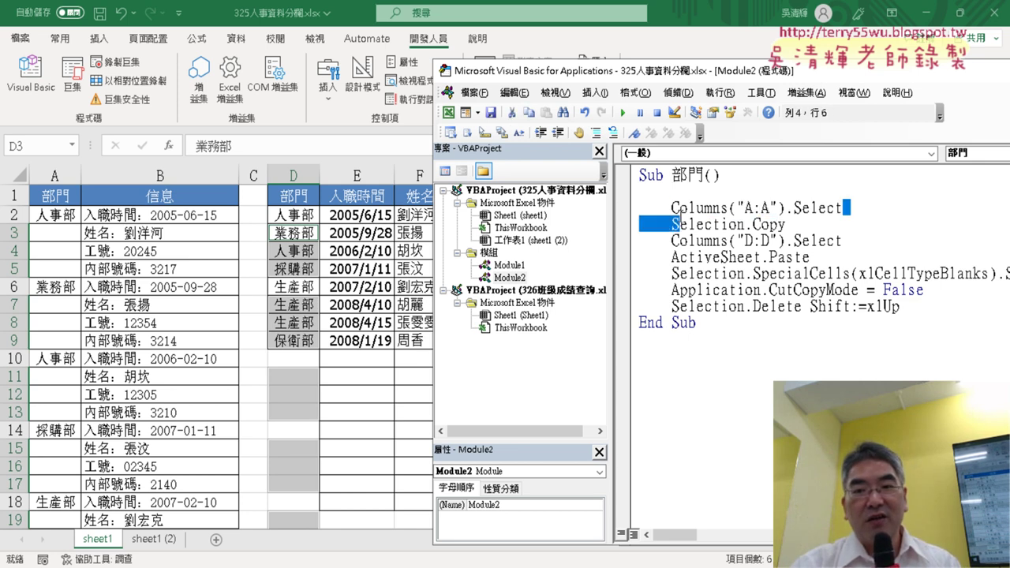
pyautogui.click(759, 224)
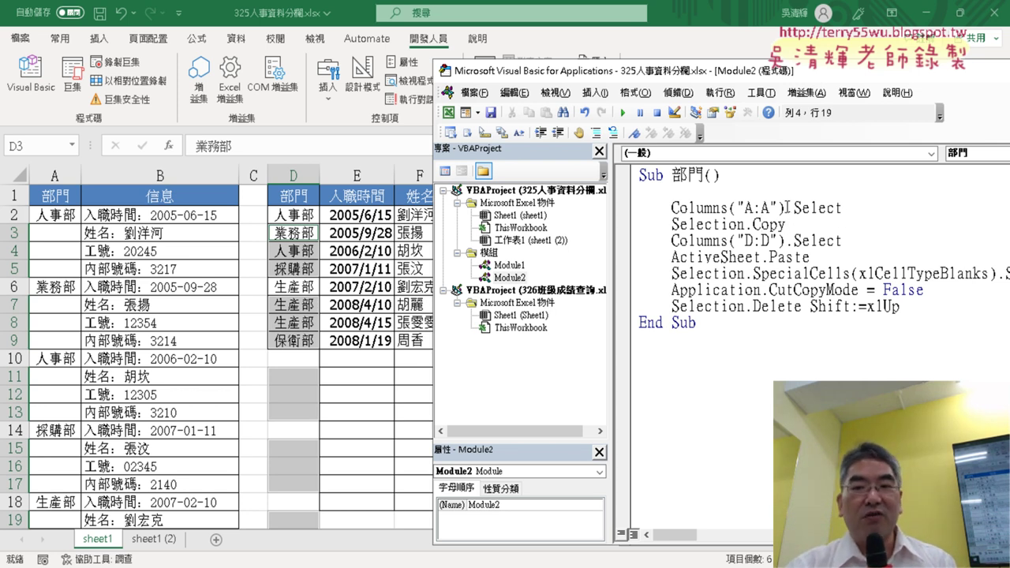
pyautogui.moveTo(786, 208); pyautogui.dragTo(752, 225)
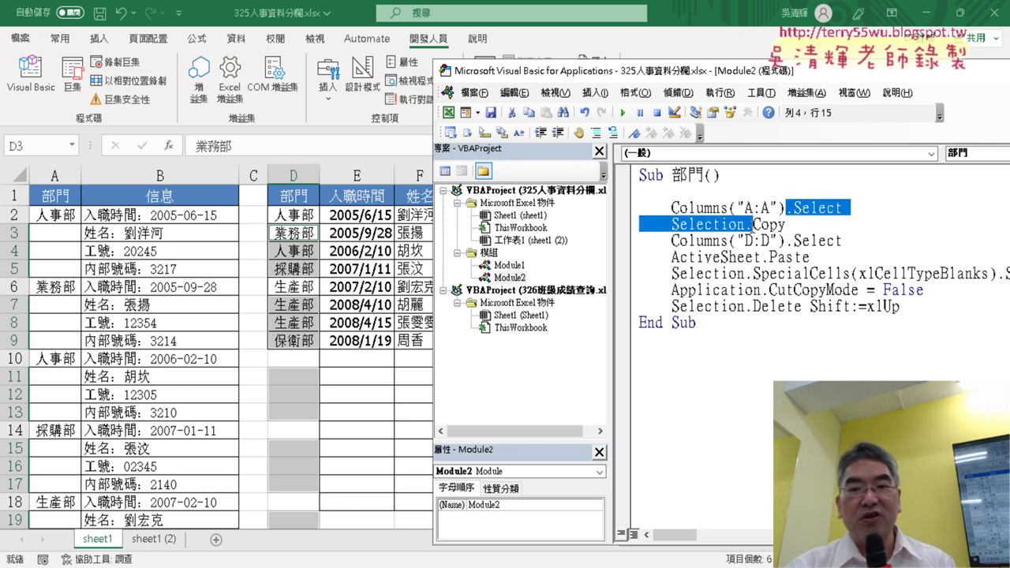
pyautogui.press('Delete')
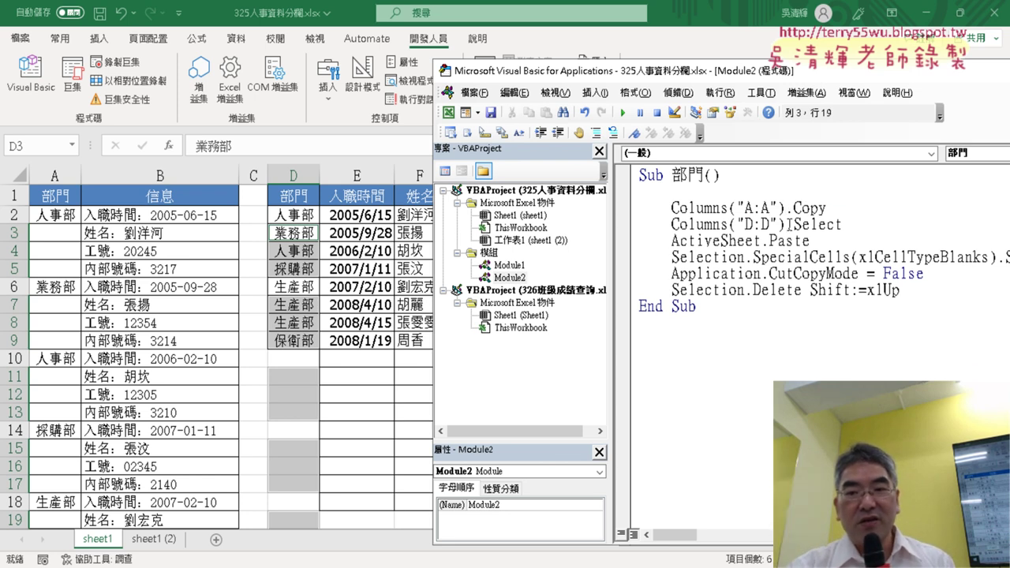
# Review the 部門 macro's lines and remove the empty line after the Sub header.
pyautogui.moveTo(788, 225)
pyautogui.mouseDown()
pyautogui.moveTo(815, 227)
pyautogui.moveTo(671, 208)
pyautogui.mouseUp()
pyautogui.click(825, 226)
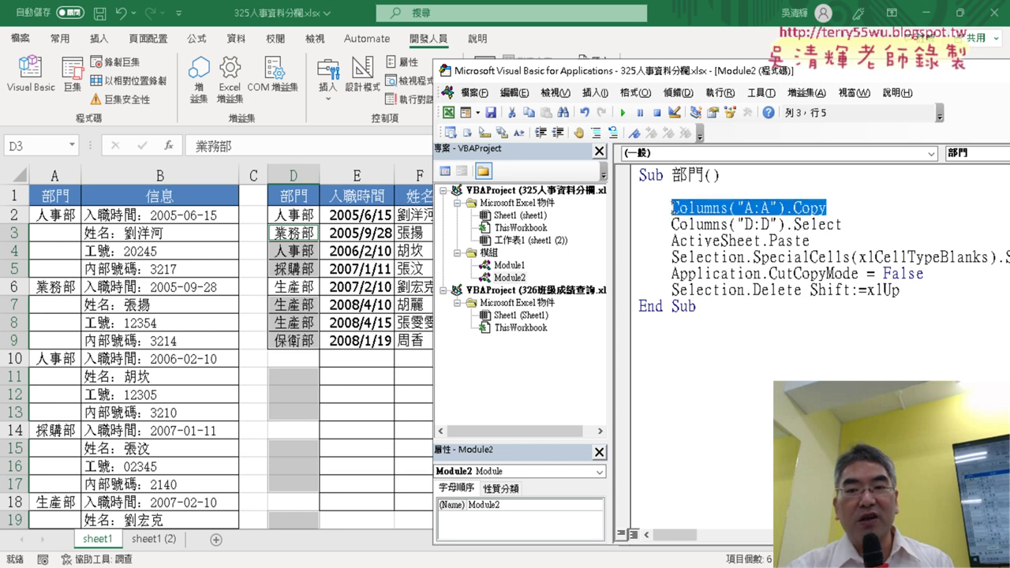
pyautogui.click(790, 225)
pyautogui.click(824, 243)
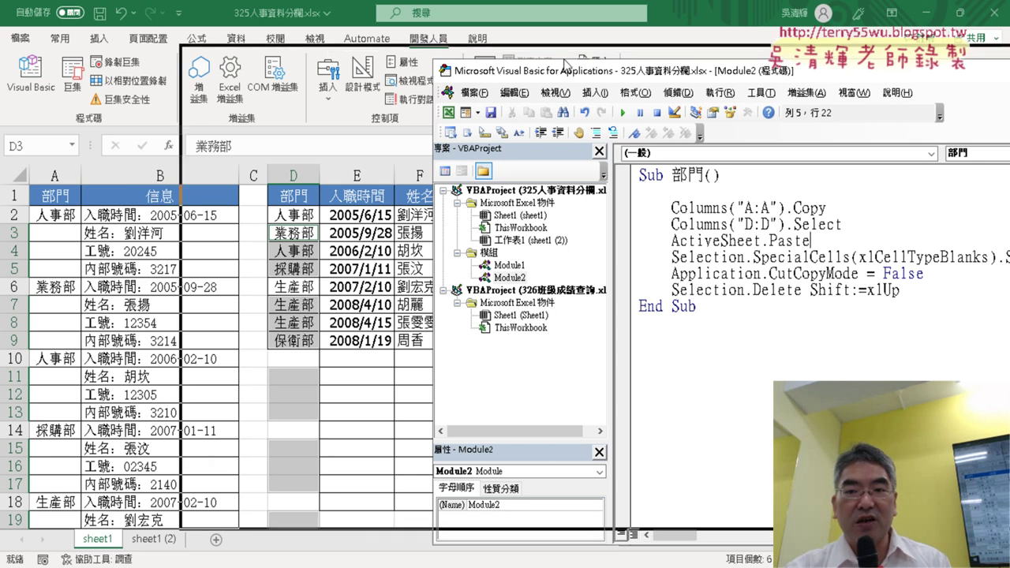
pyautogui.moveTo(828, 76); pyautogui.dragTo(427, 61)
pyautogui.click(338, 172)
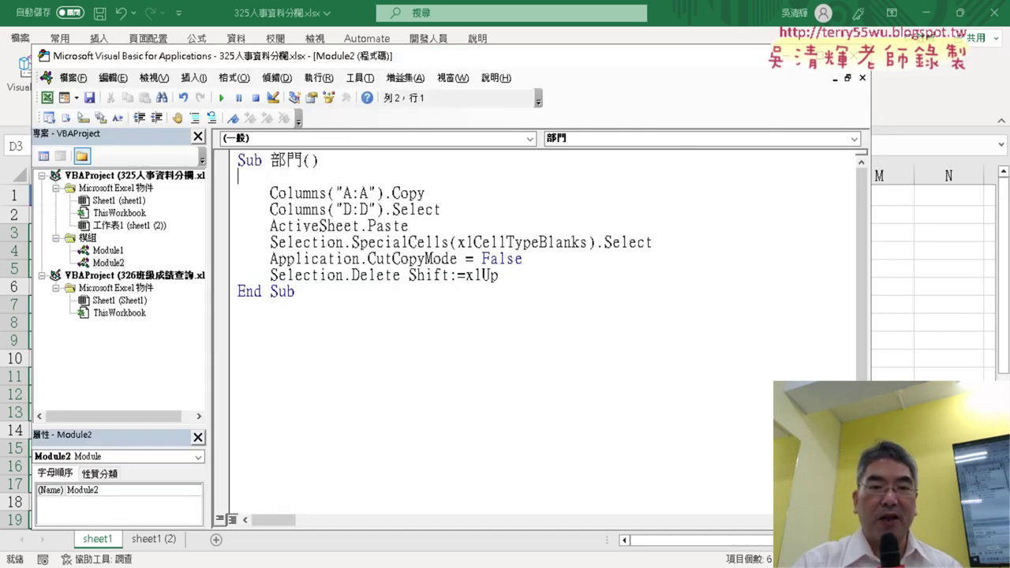
pyautogui.press('BackSpace')
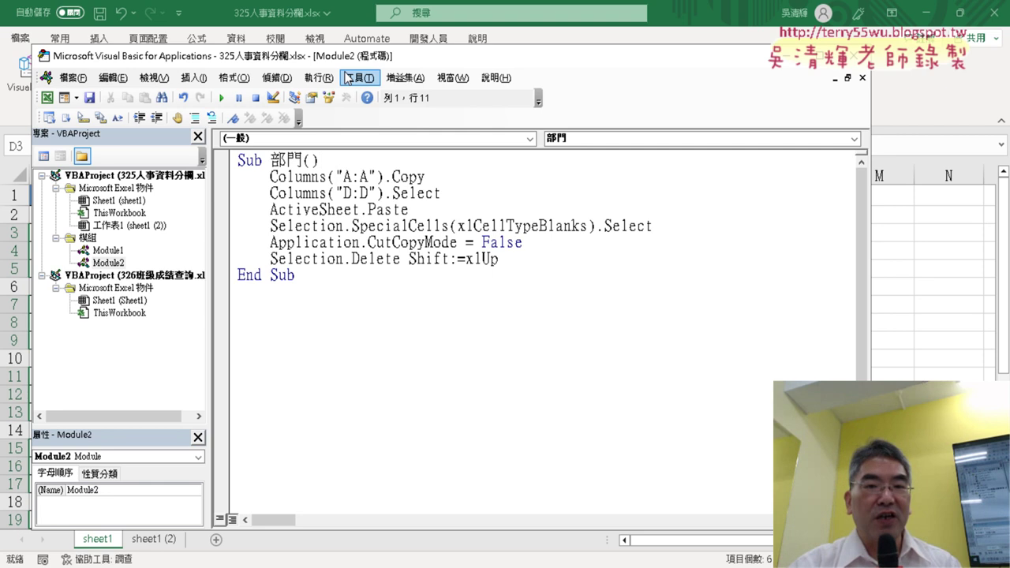
# Clear the contents of column D in the sheet.
pyautogui.moveTo(348, 56); pyautogui.dragTo(676, 51)
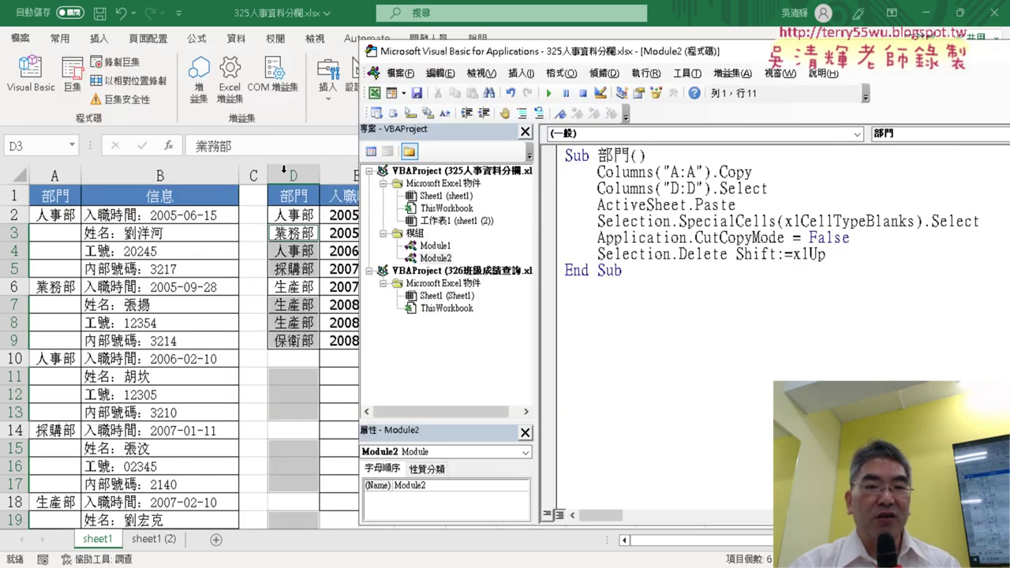
pyautogui.click(292, 174)
pyautogui.press('Delete')
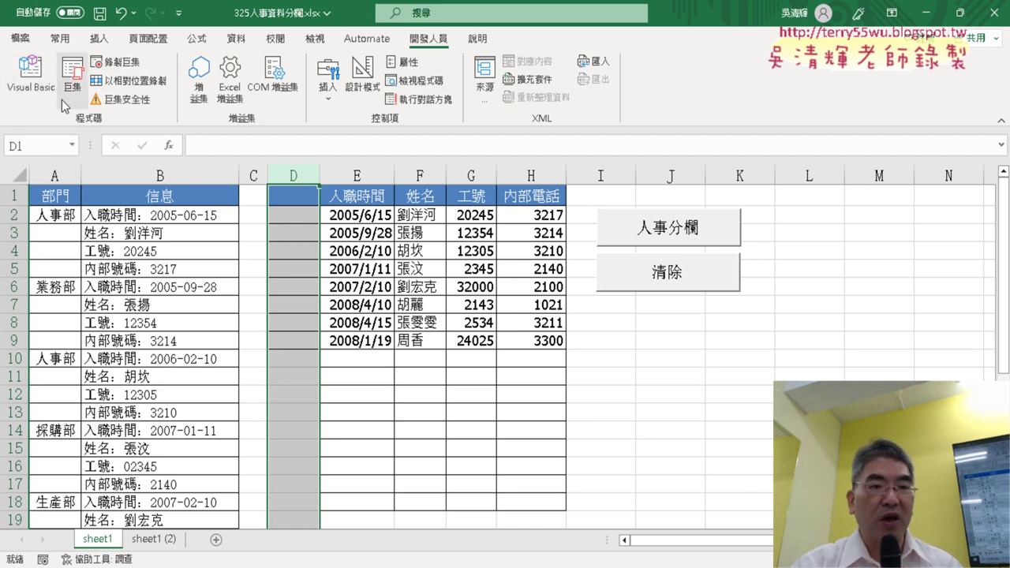
# Run the 部門 macro from the VBA editor to refill D2:D9, then select its code.
pyautogui.click(30, 75)
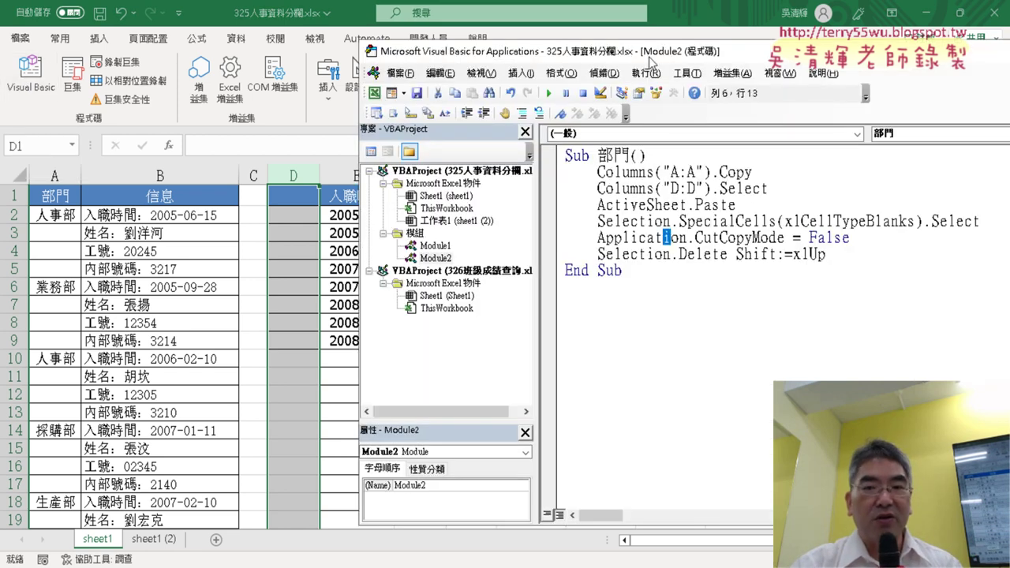
pyautogui.moveTo(651, 61); pyautogui.dragTo(722, 65)
pyautogui.click(734, 209)
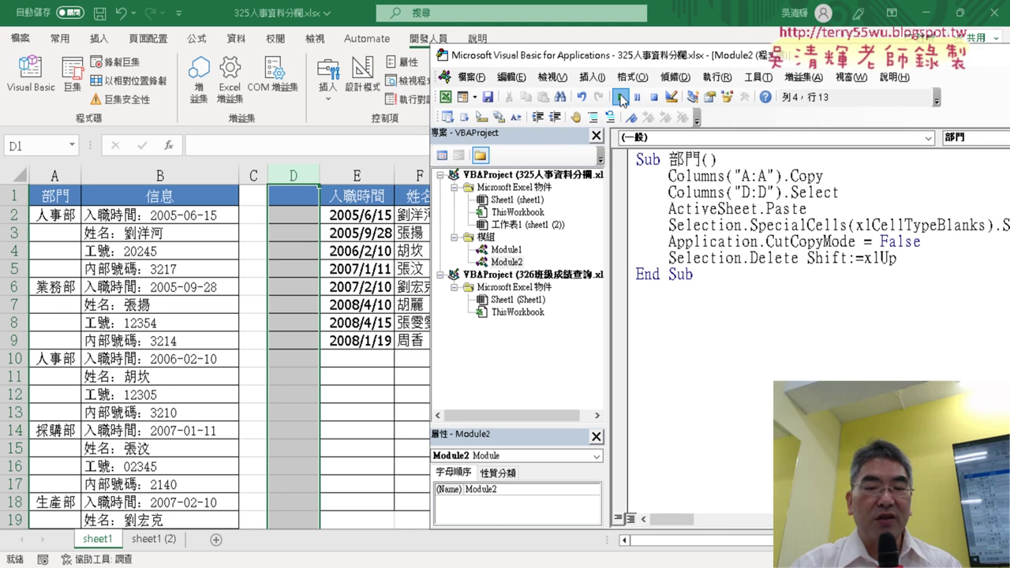
pyautogui.click(620, 97)
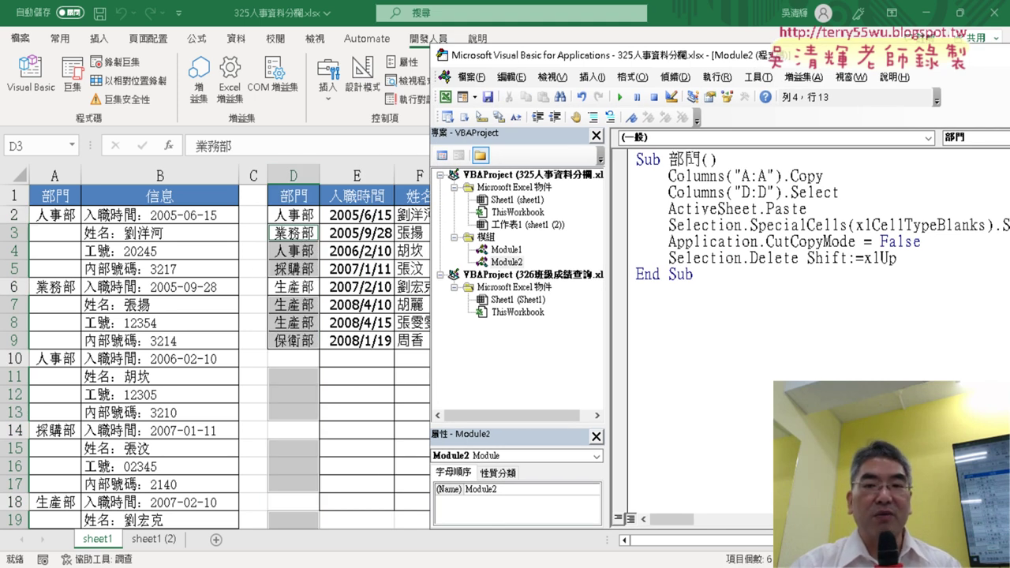
pyautogui.moveTo(703, 280); pyautogui.dragTo(626, 160)
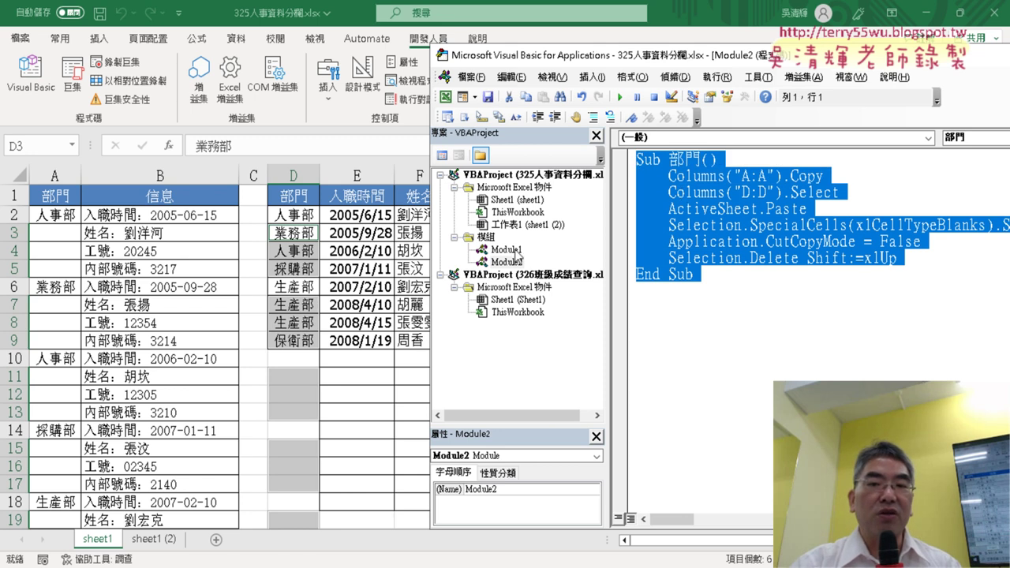
# Cut the 部門 macro from Module2 and paste it at the end of Module1.
pyautogui.rightClick(675, 199)
pyautogui.click(710, 215)
pyautogui.click(517, 253)
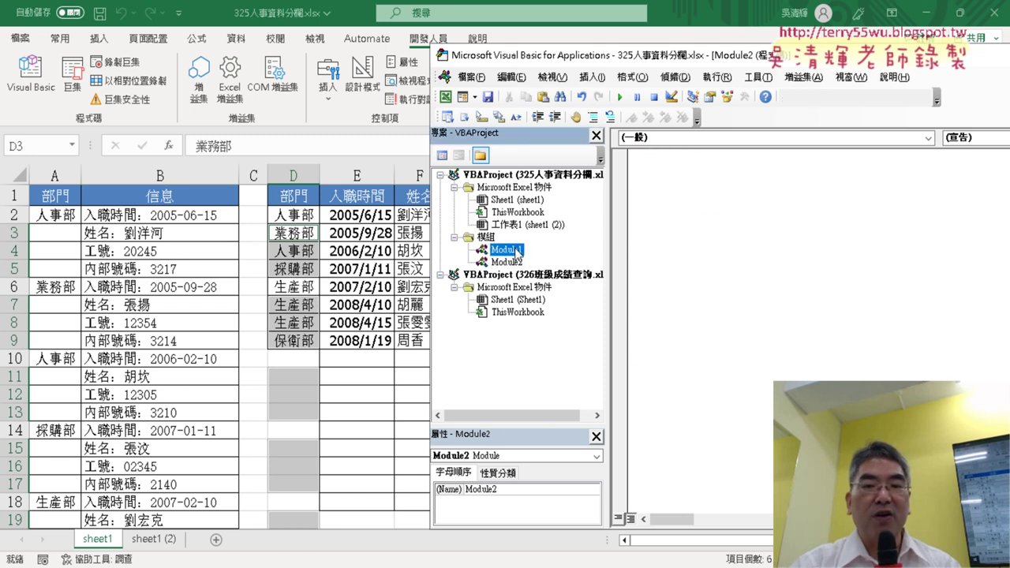
pyautogui.doubleClick(518, 252)
pyautogui.click(665, 374)
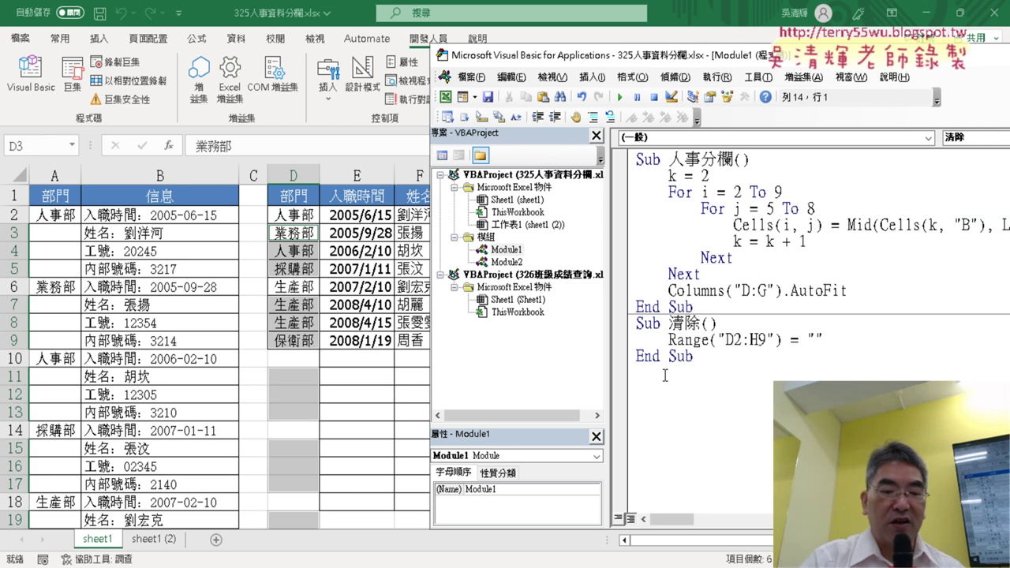
pyautogui.hotkey('ctrl', 'v')
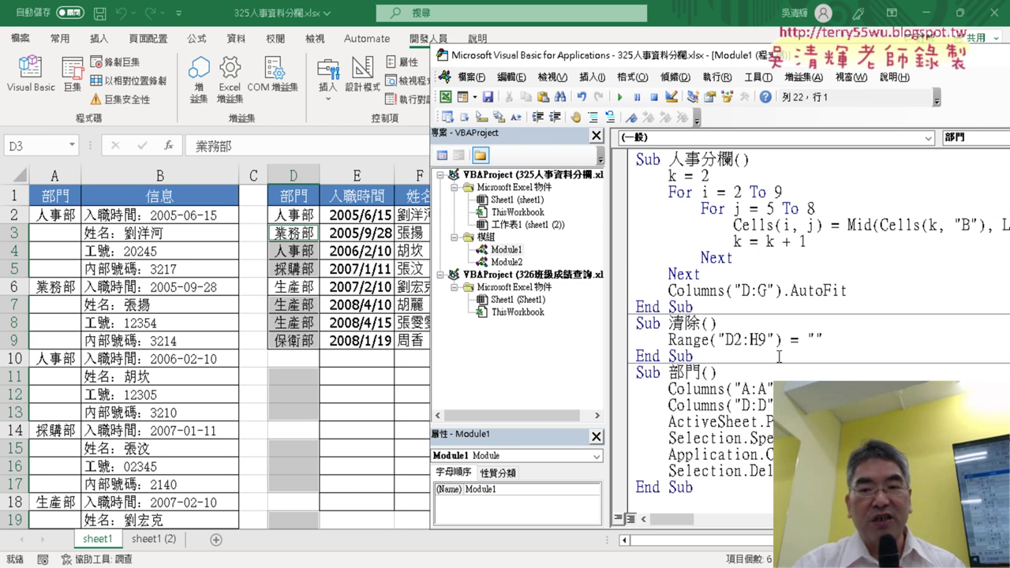
# Add a Call 部門 line below the AutoFit line in 人事分欄.
pyautogui.click(888, 288)
pyautogui.press('Return')
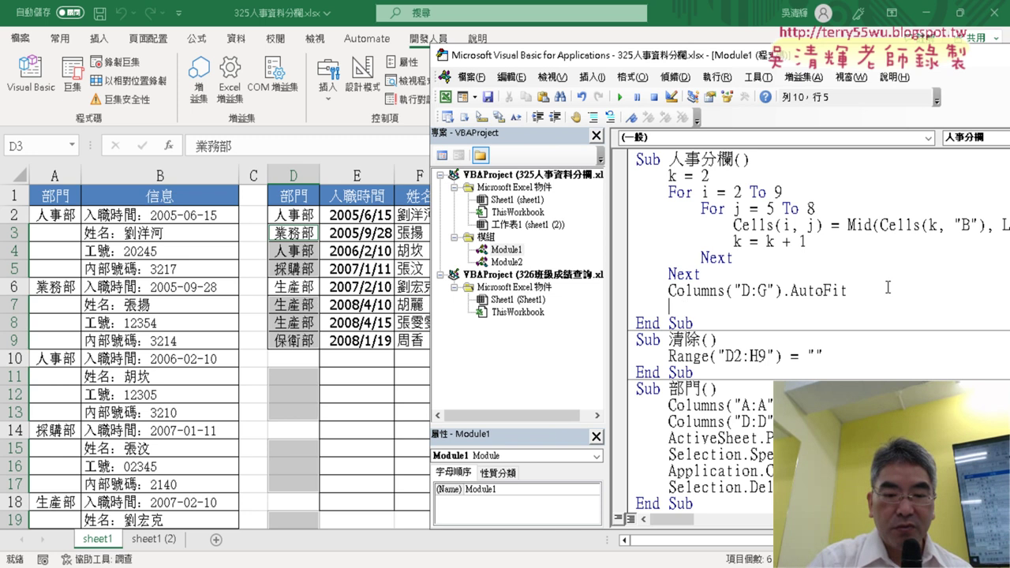
pyautogui.write('c')
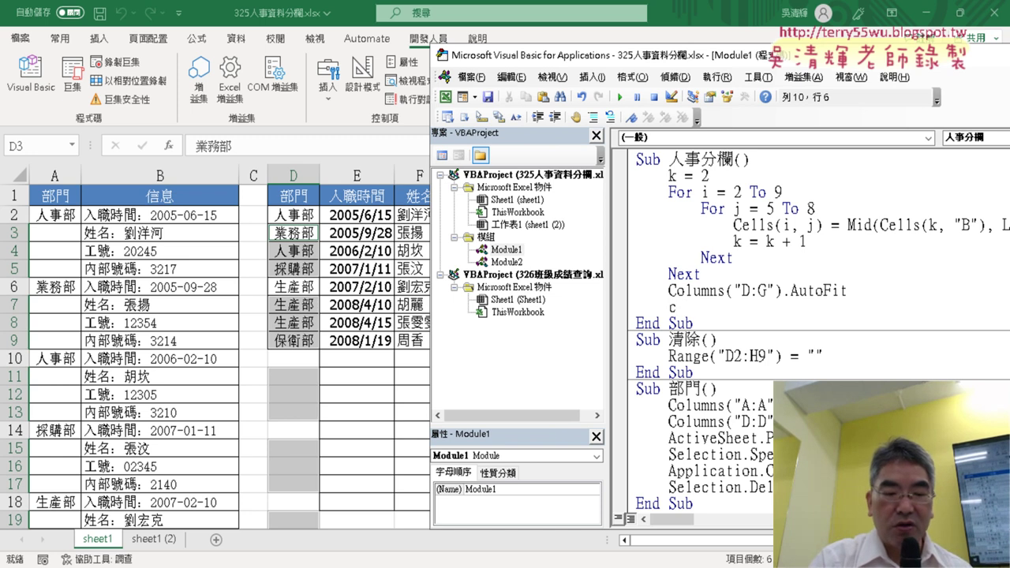
pyautogui.write('all')
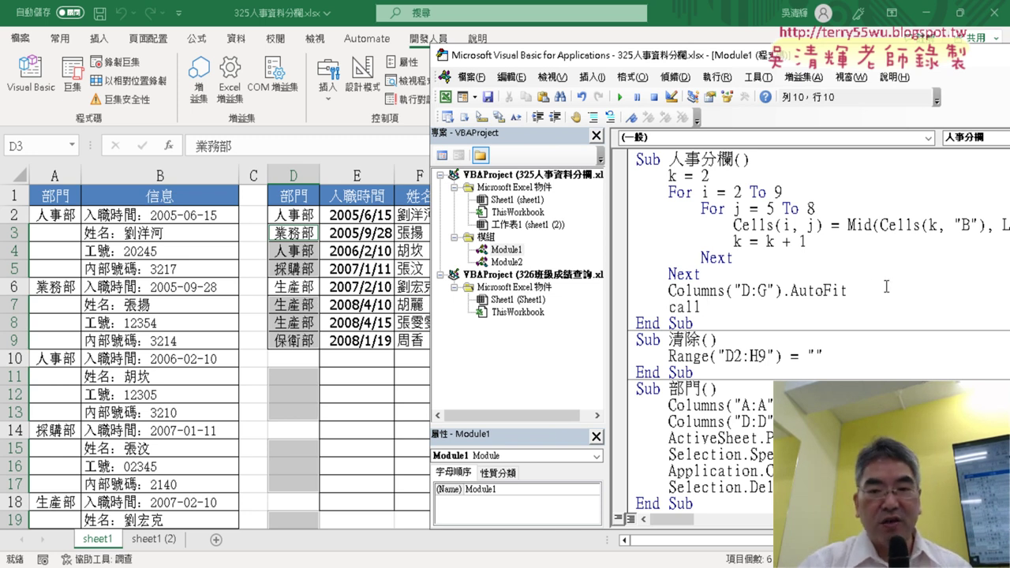
pyautogui.write(' ㄅㄨ')
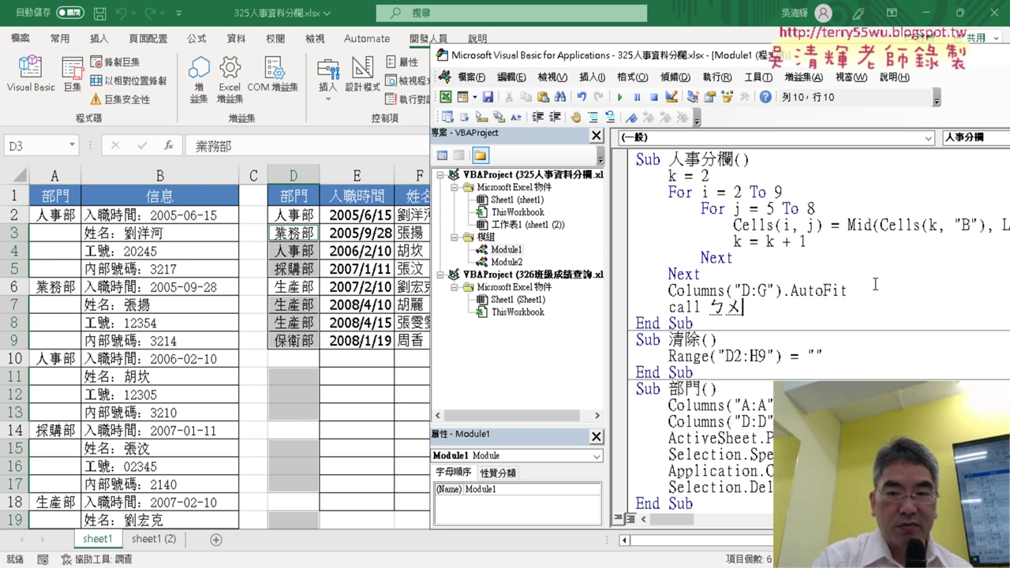
pyautogui.write('4')
pyautogui.write('ㄇㄣ')
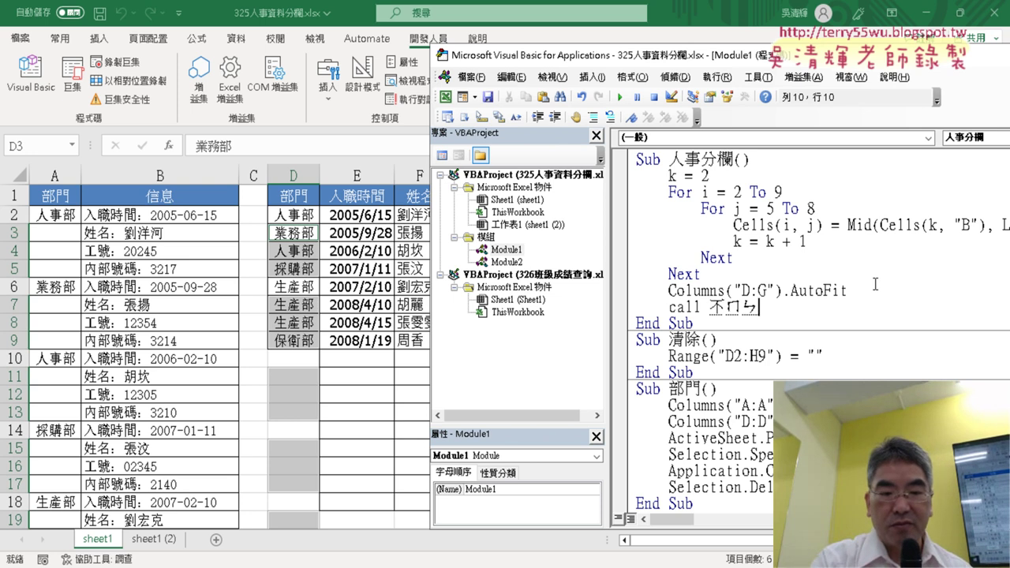
pyautogui.write('6')
pyautogui.press('Return')
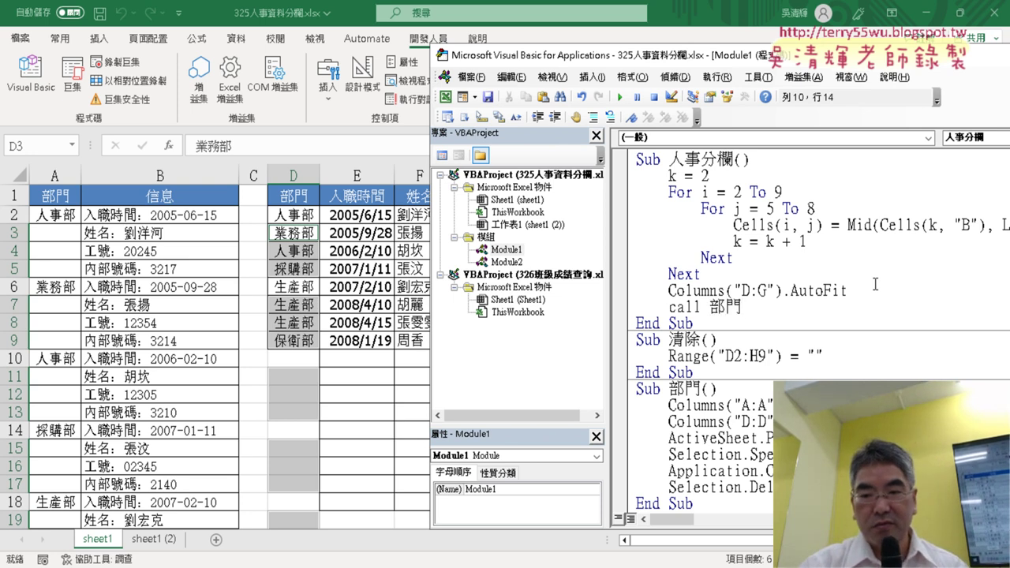
pyautogui.click(822, 405)
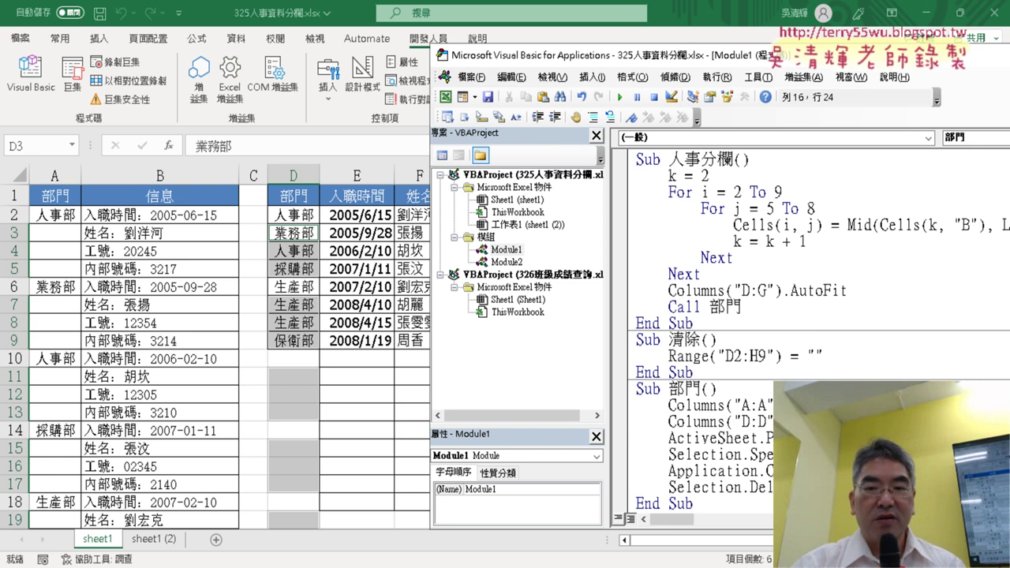
# Move Call 部門 to just after Next and delete the blank line before End Sub.
pyautogui.click(745, 307)
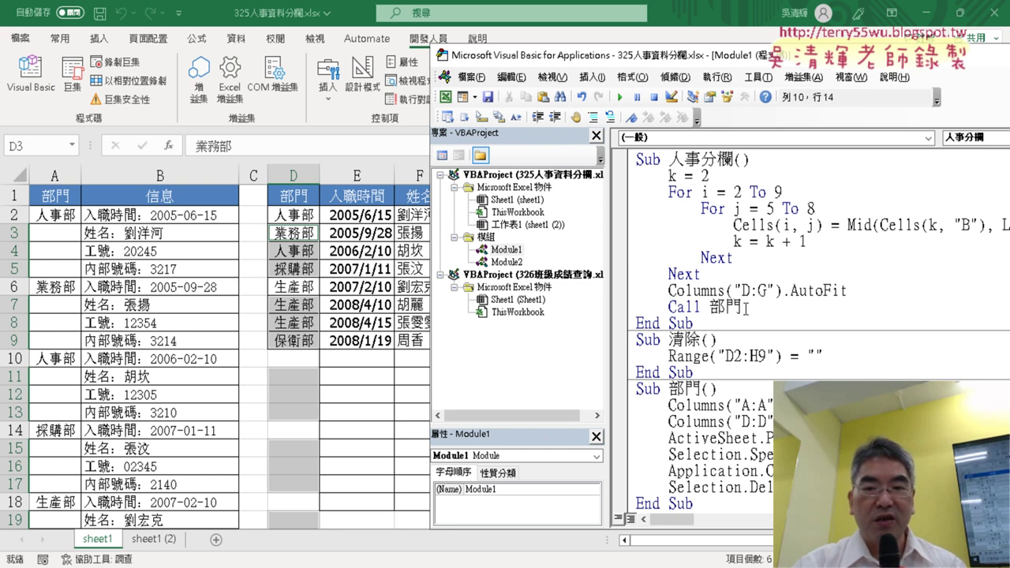
pyautogui.moveTo(745, 307); pyautogui.dragTo(669, 308)
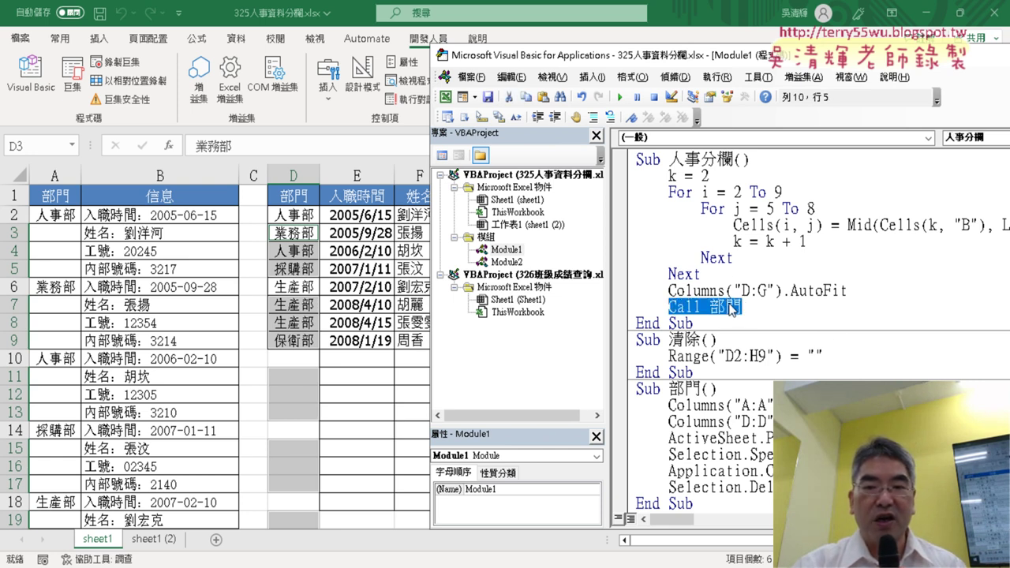
pyautogui.moveTo(733, 308); pyautogui.dragTo(700, 274)
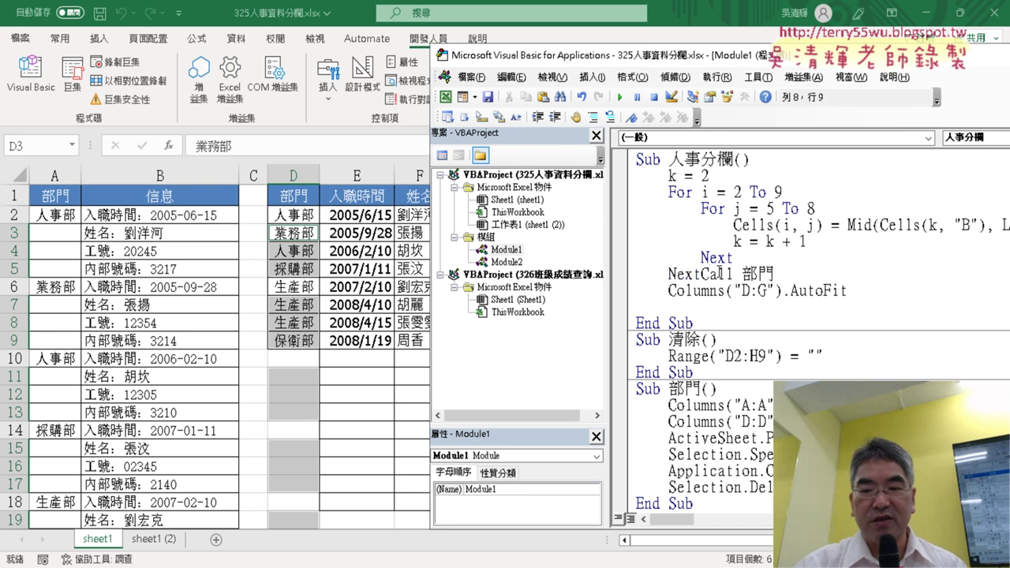
pyautogui.press('Return')
pyautogui.click(857, 306)
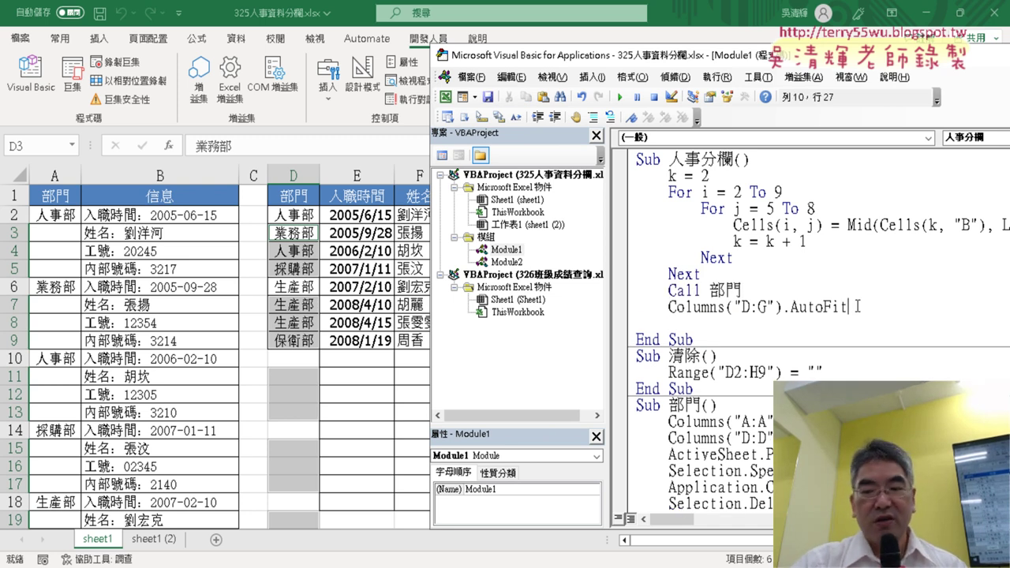
pyautogui.press('Delete')
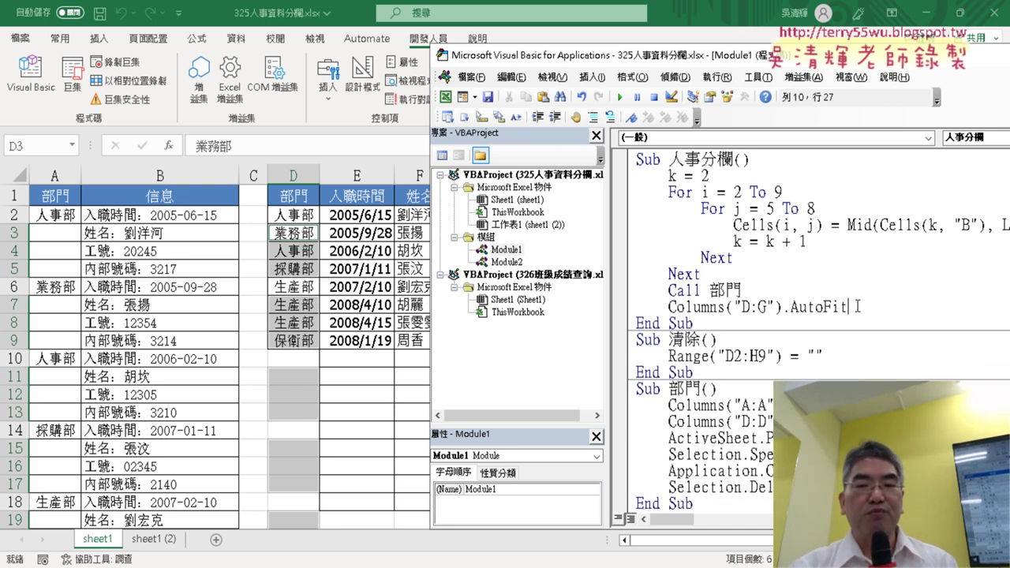
pyautogui.click(851, 253)
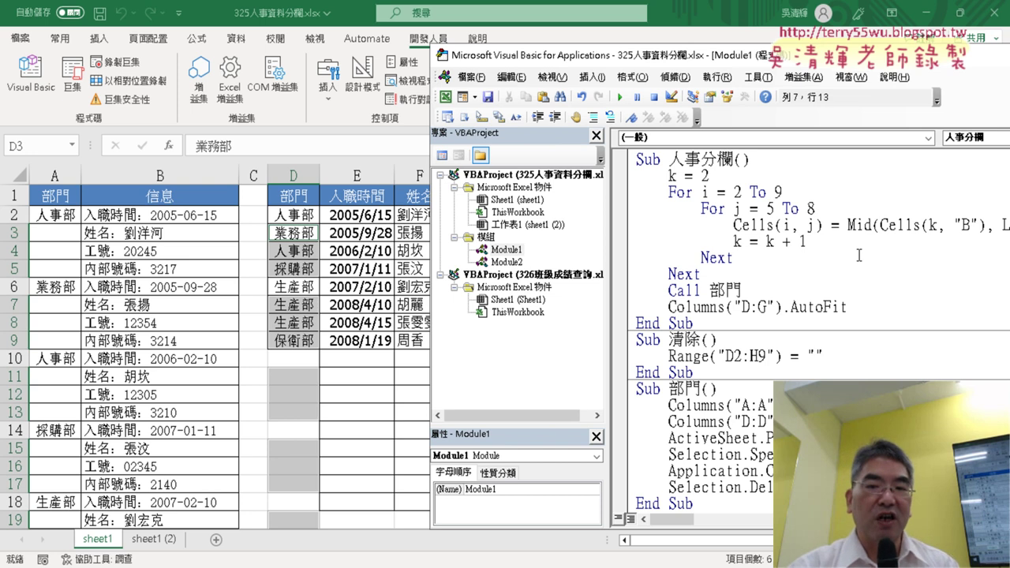
pyautogui.click(743, 356)
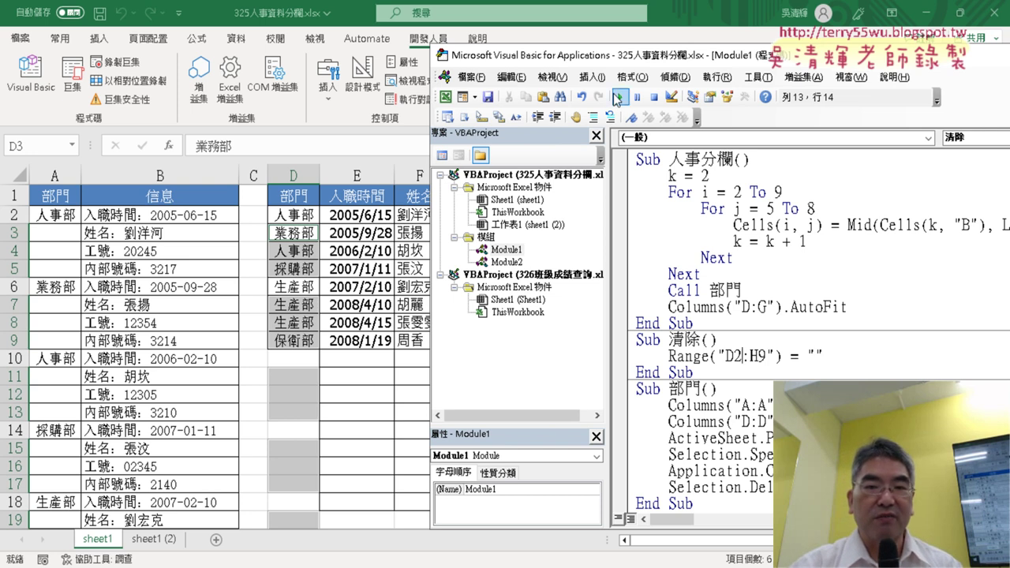
# Run 清除 to clear D2:H9, then set a breakpoint on the Call 部門 line.
pyautogui.click(620, 96)
pyautogui.click(374, 300)
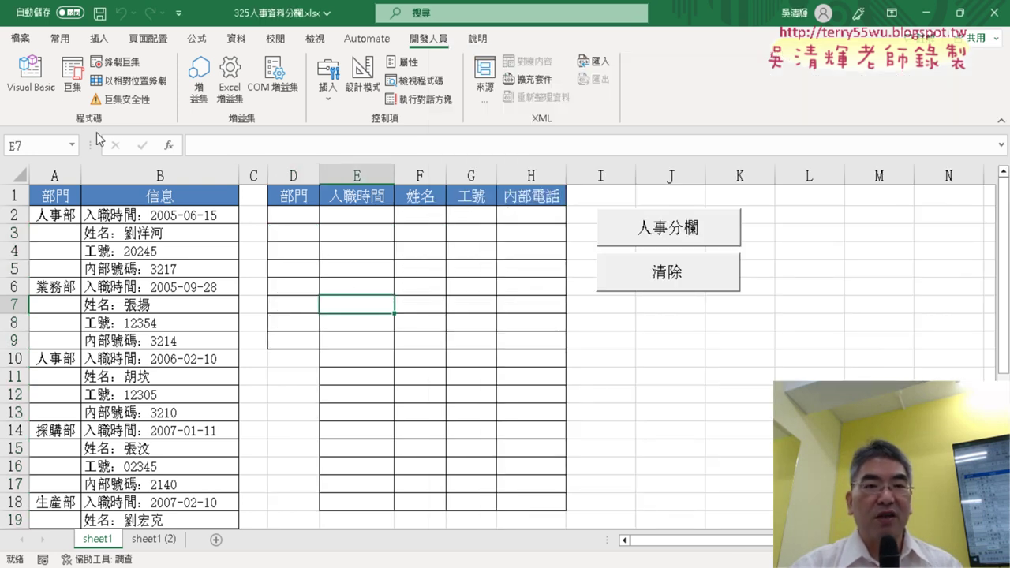
pyautogui.click(32, 78)
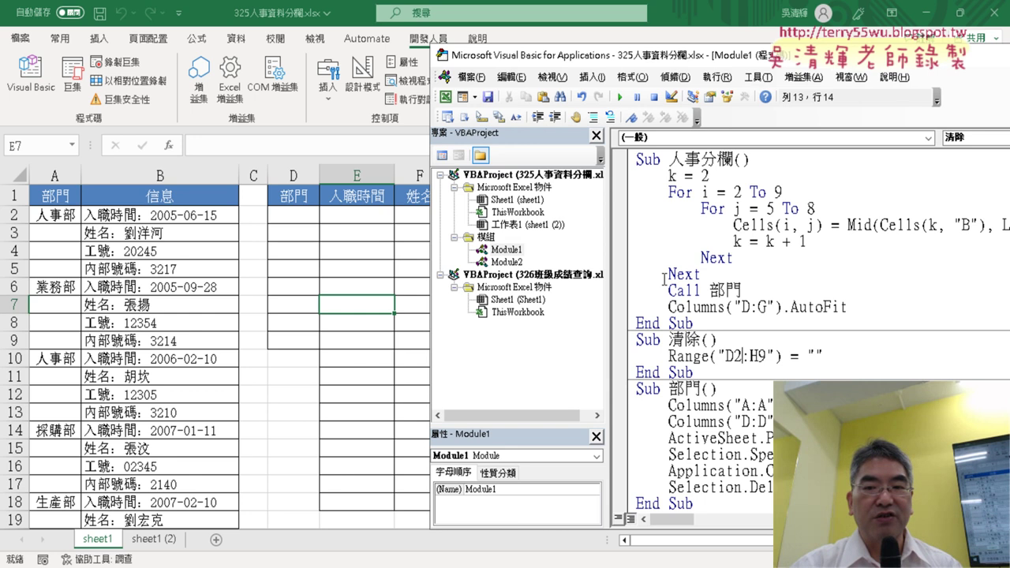
pyautogui.click(620, 290)
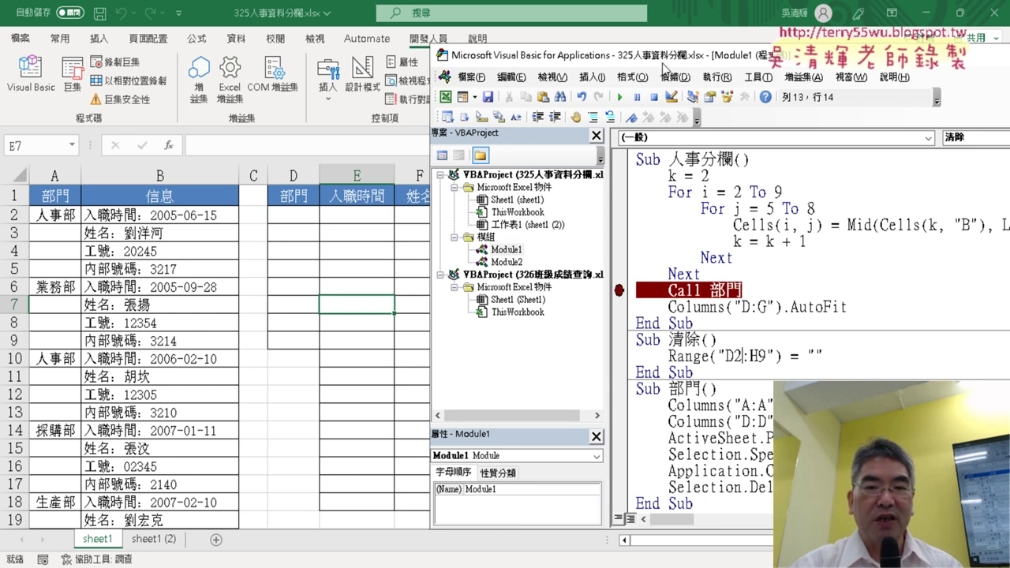
pyautogui.moveTo(662, 57); pyautogui.dragTo(723, 56)
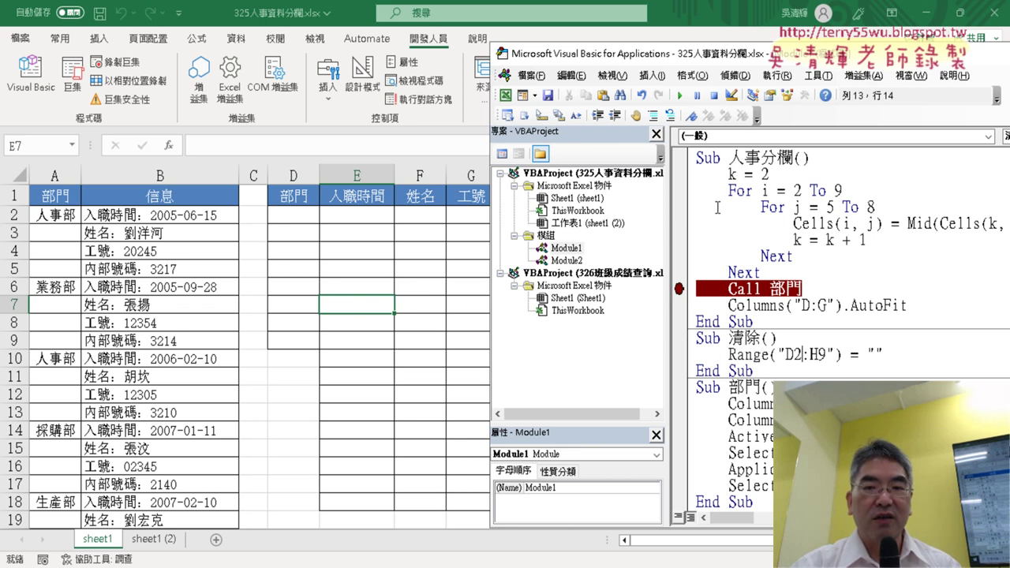
pyautogui.click(746, 227)
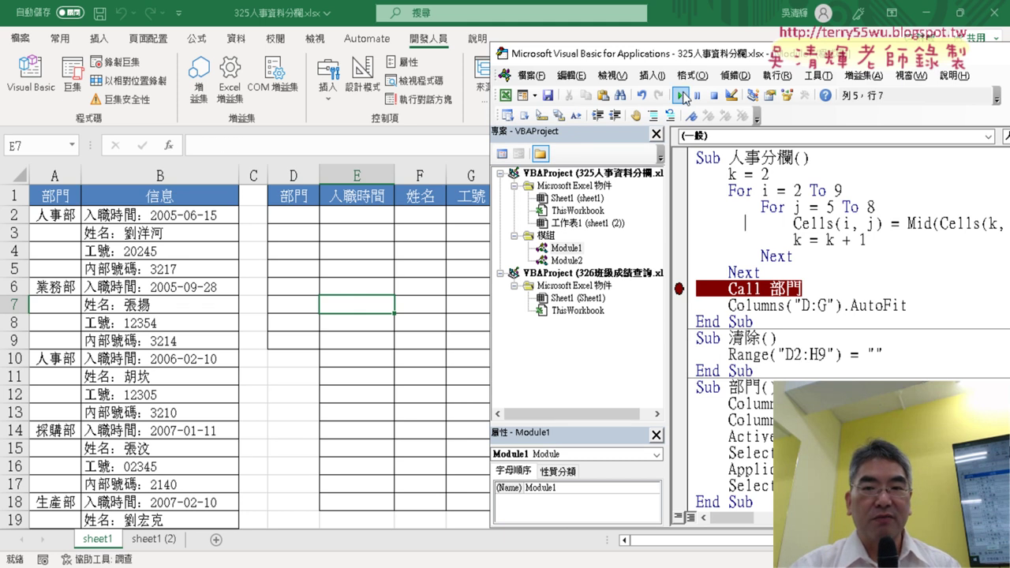
# Run 人事分欄 to its breakpoint, then step through 部門 as it fills department names into column D.
pyautogui.click(680, 96)
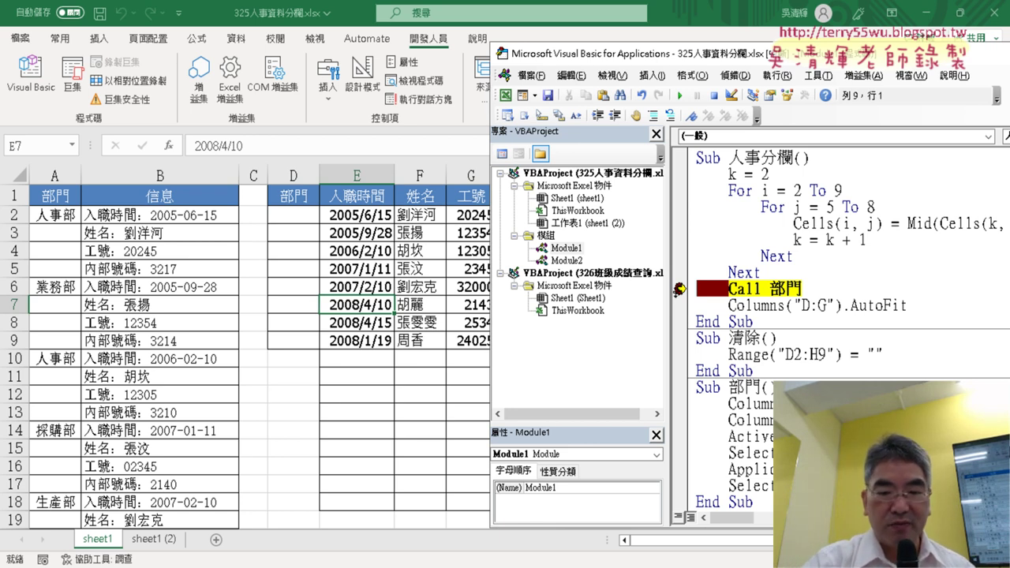
pyautogui.press('F8')
pyautogui.press('F8')
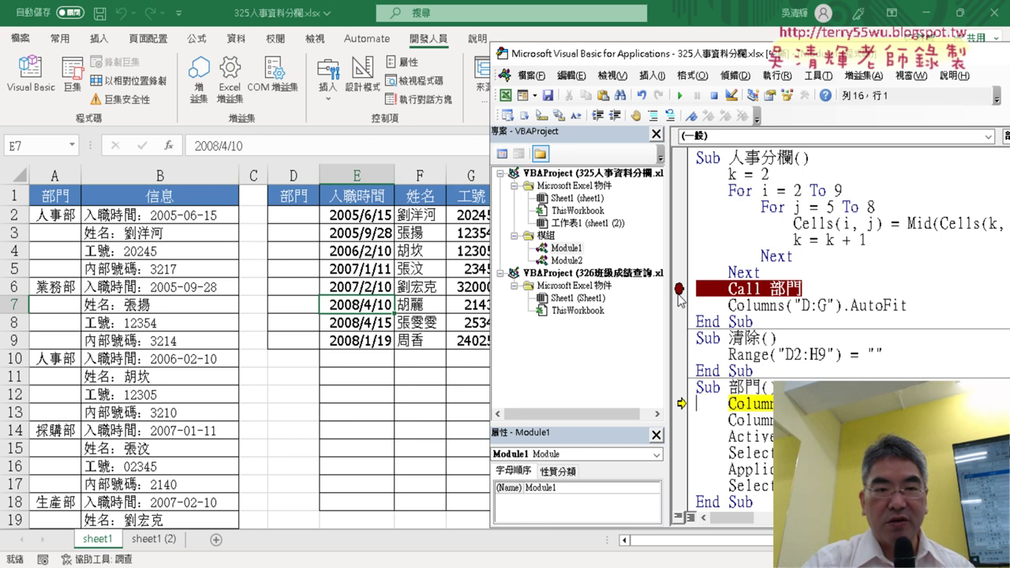
pyautogui.press('F8')
pyautogui.press('F8')
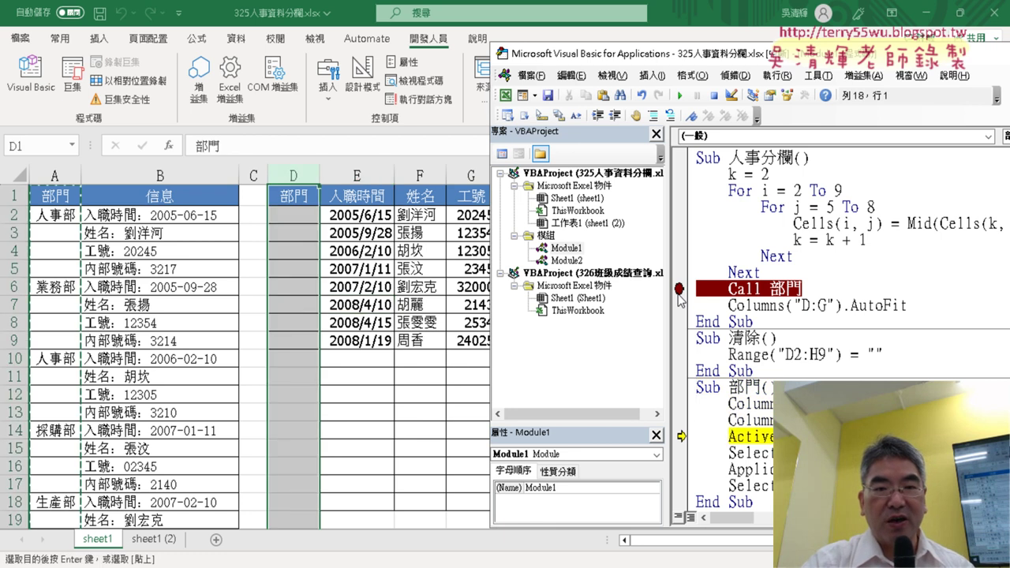
pyautogui.press('F8')
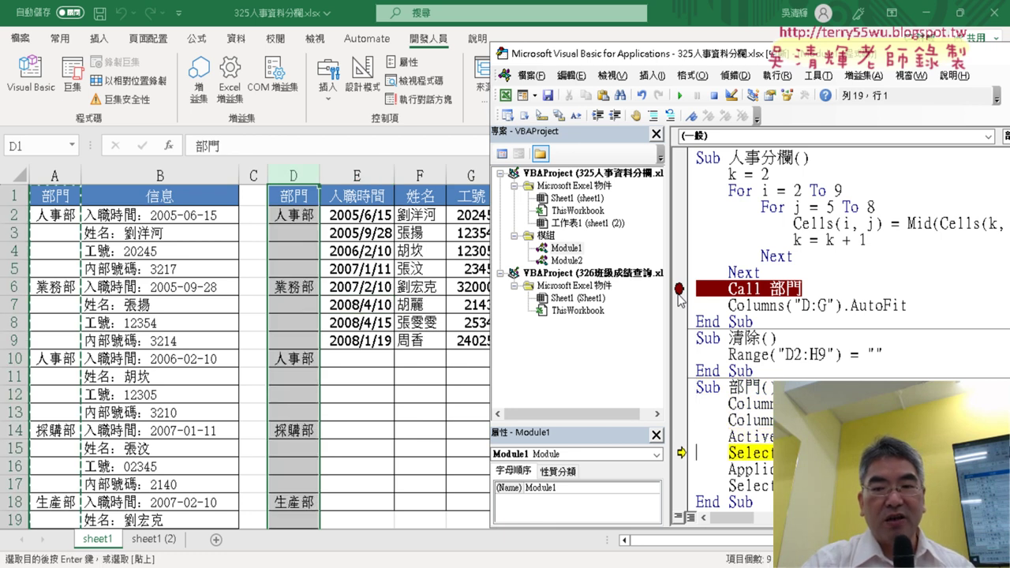
pyautogui.press('F8')
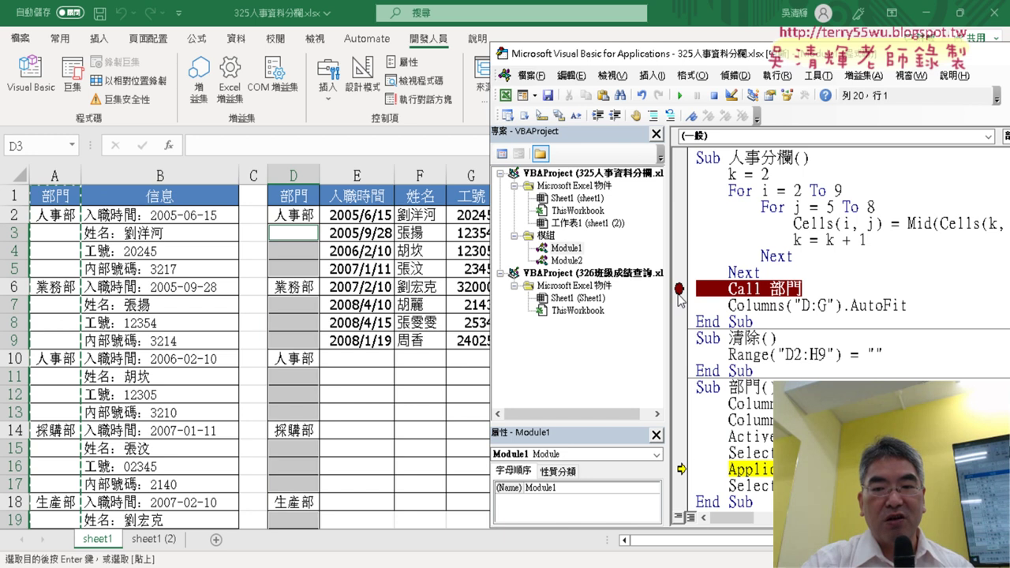
pyautogui.press('F8')
pyautogui.press('F8')
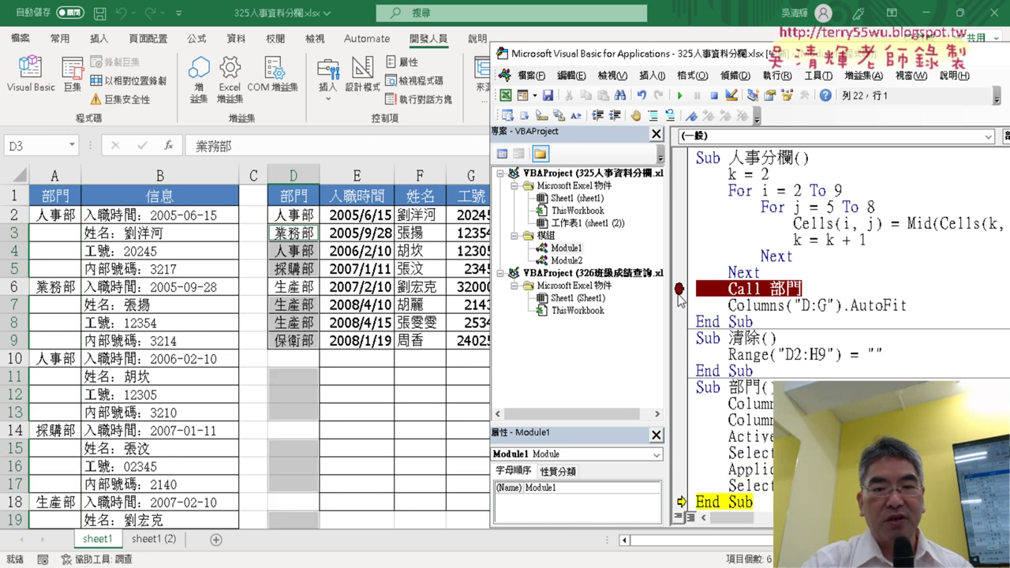
# Step out past AutoFit to finish 人事分欄 and check the filled D2:H9 on the worksheet.
pyautogui.press('F8')
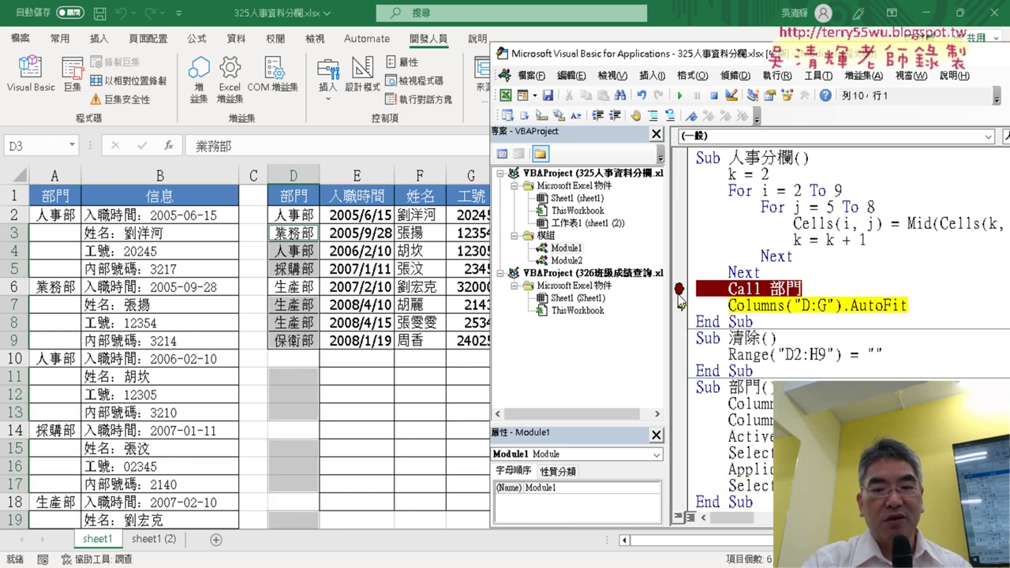
pyautogui.press('F8')
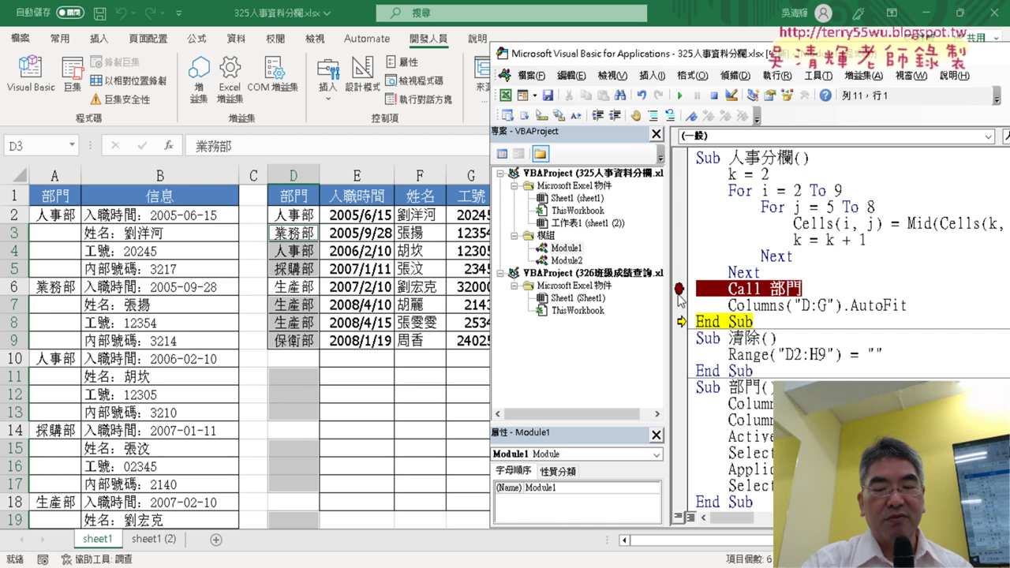
pyautogui.press('F8')
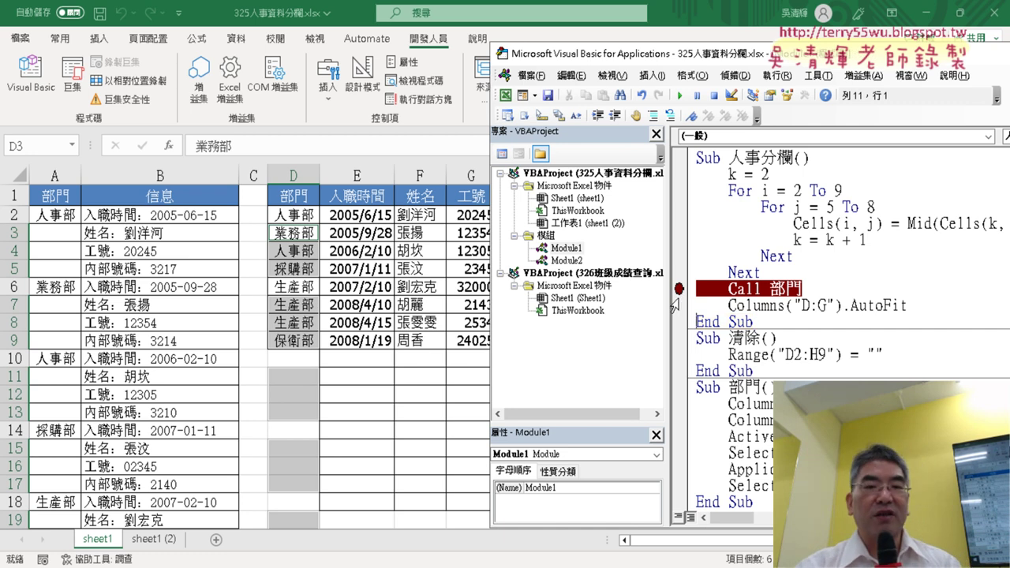
pyautogui.click(426, 351)
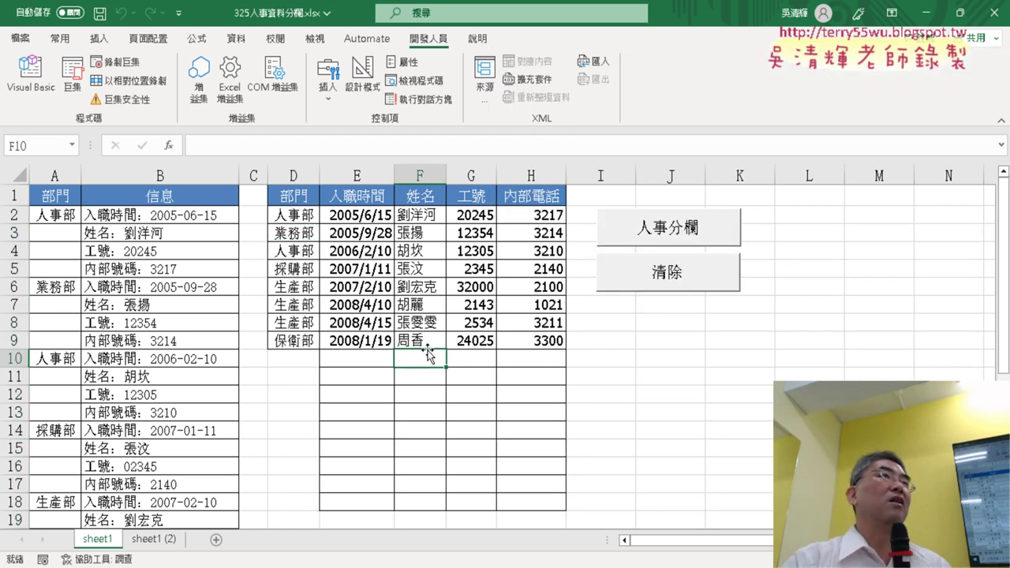